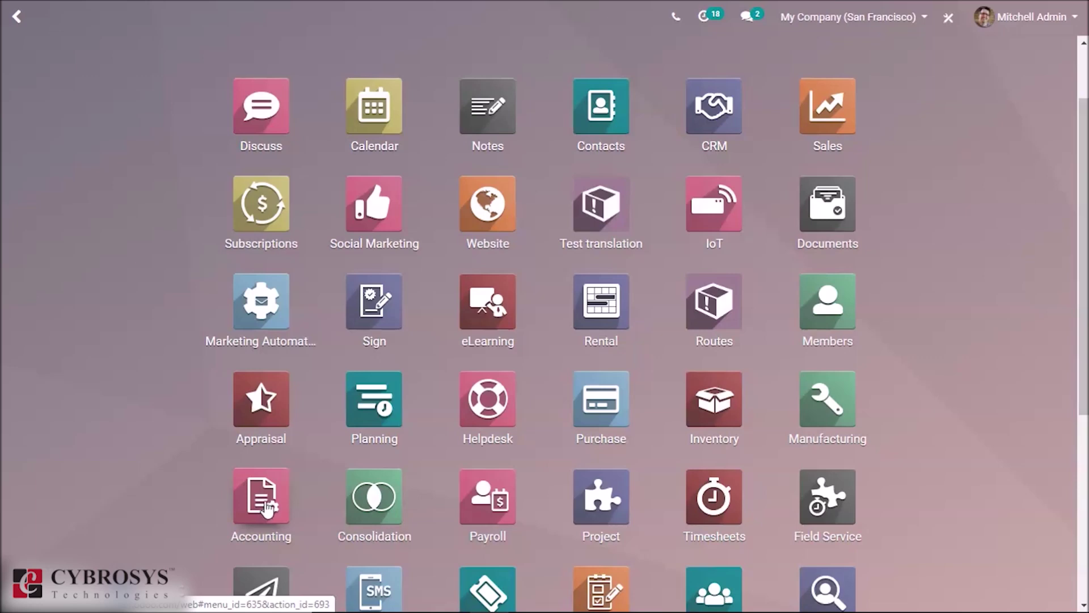
- Look up the Cash Rounding option in the Accounting settings by searching for "cash", and save the settings
click(267, 510)
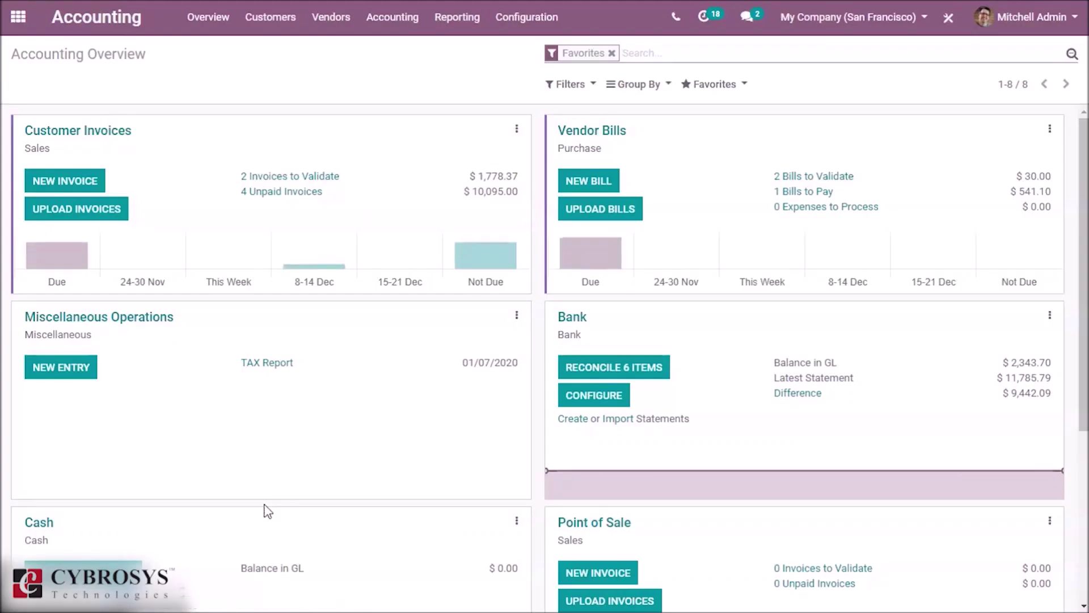
click(519, 17)
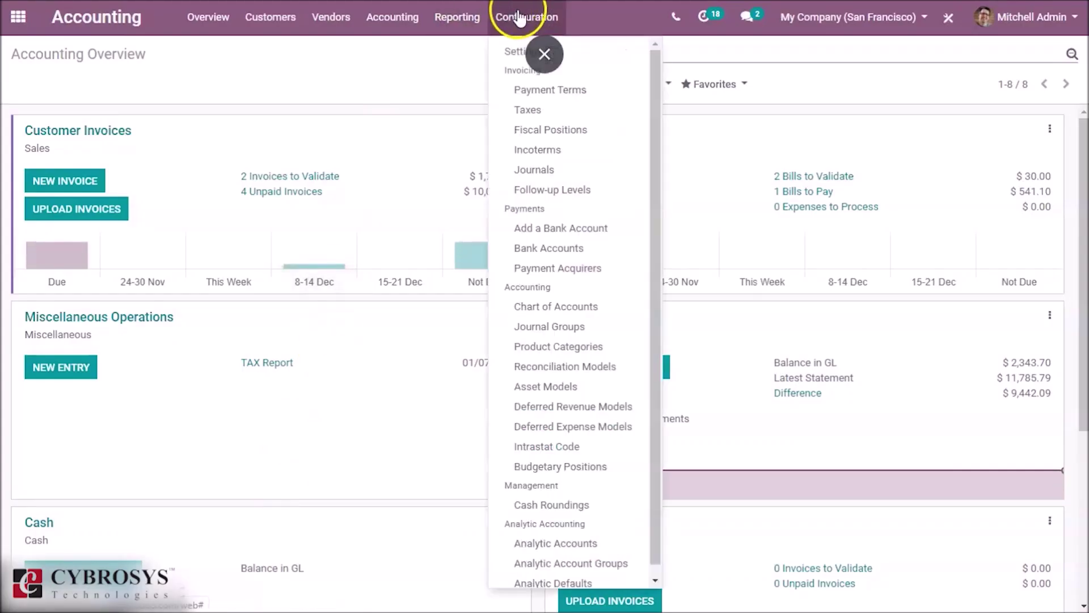
click(517, 52)
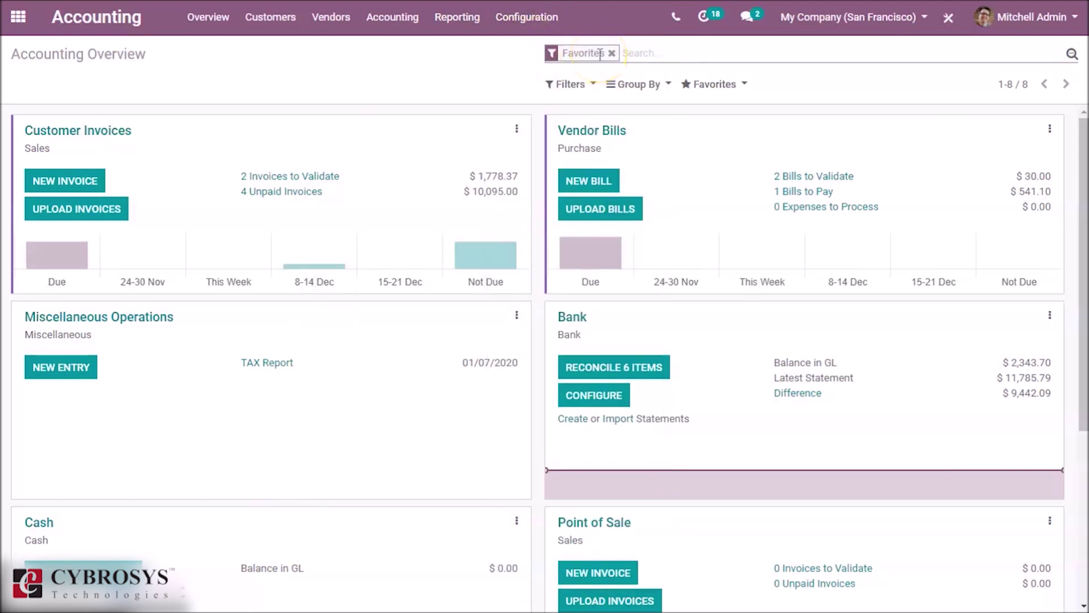
text(cas)
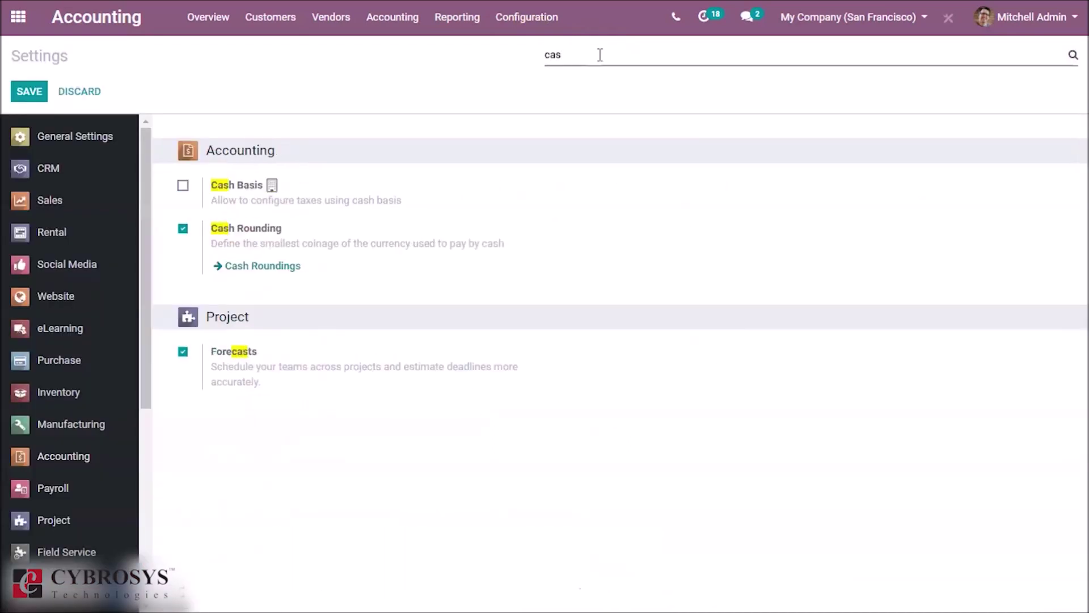
text(h)
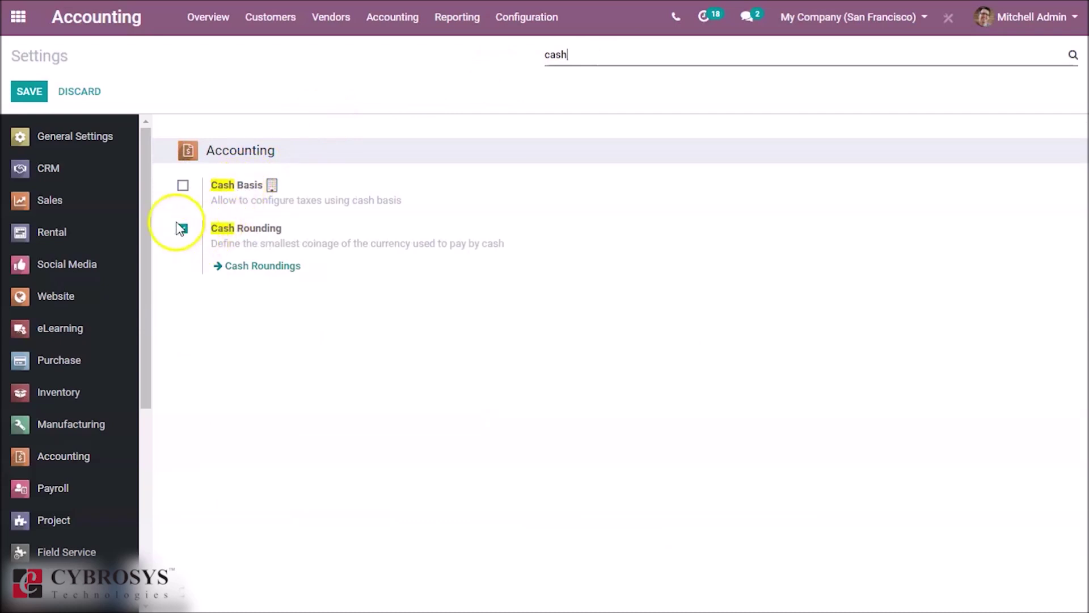
click(26, 91)
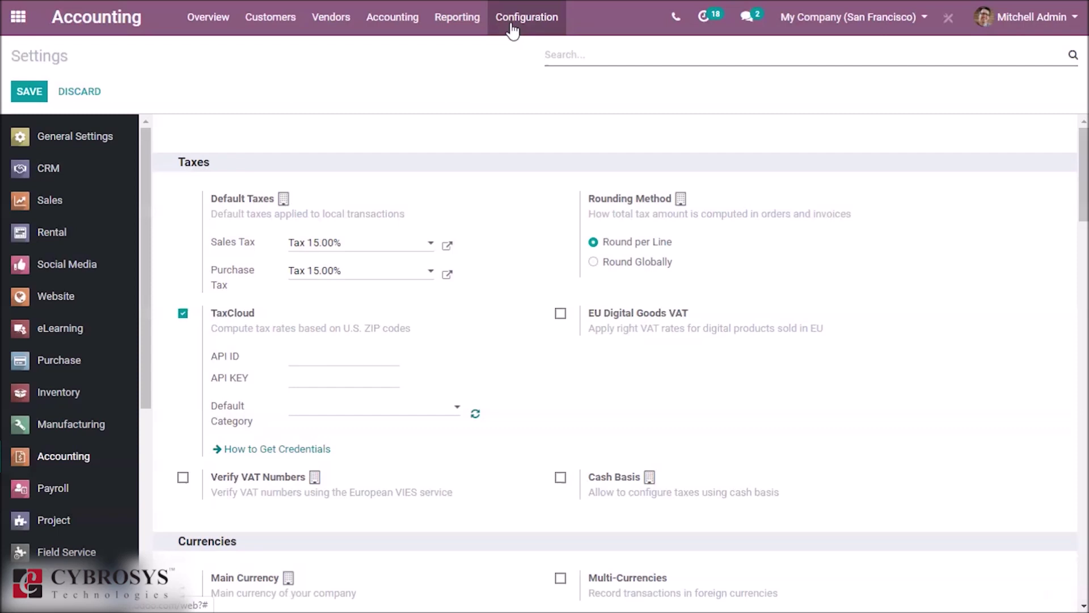
- Create a new cash rounding record named "rounding 0.10"
click(512, 27)
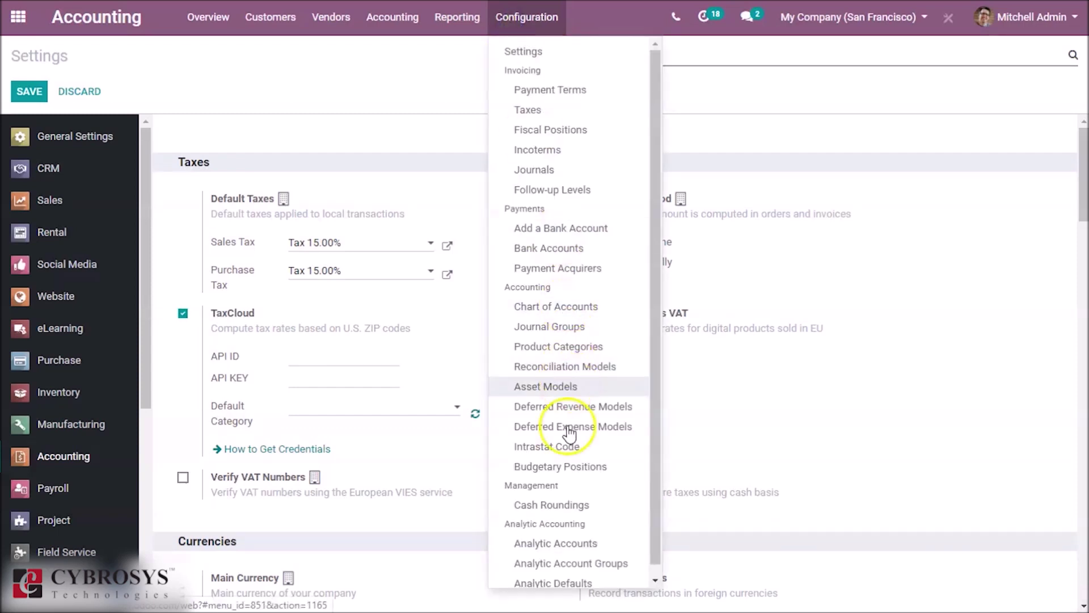
click(560, 505)
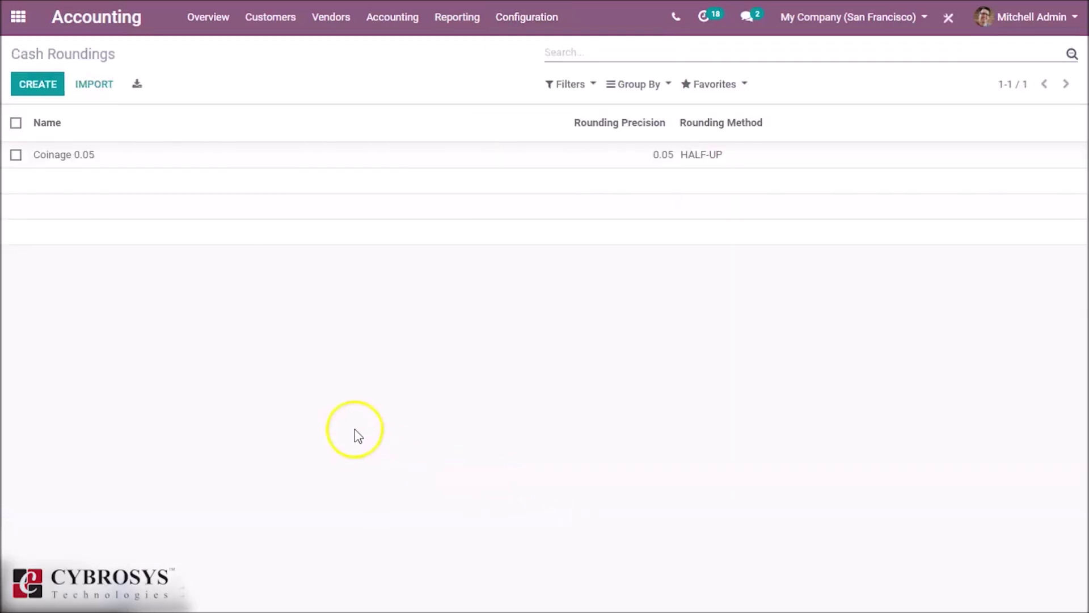
click(36, 95)
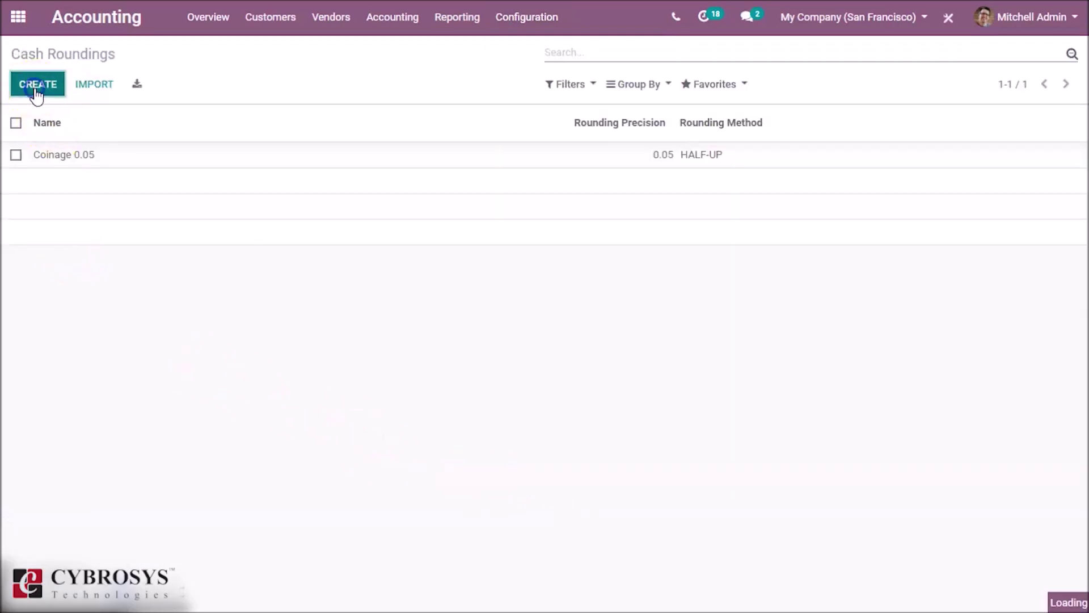
click(188, 171)
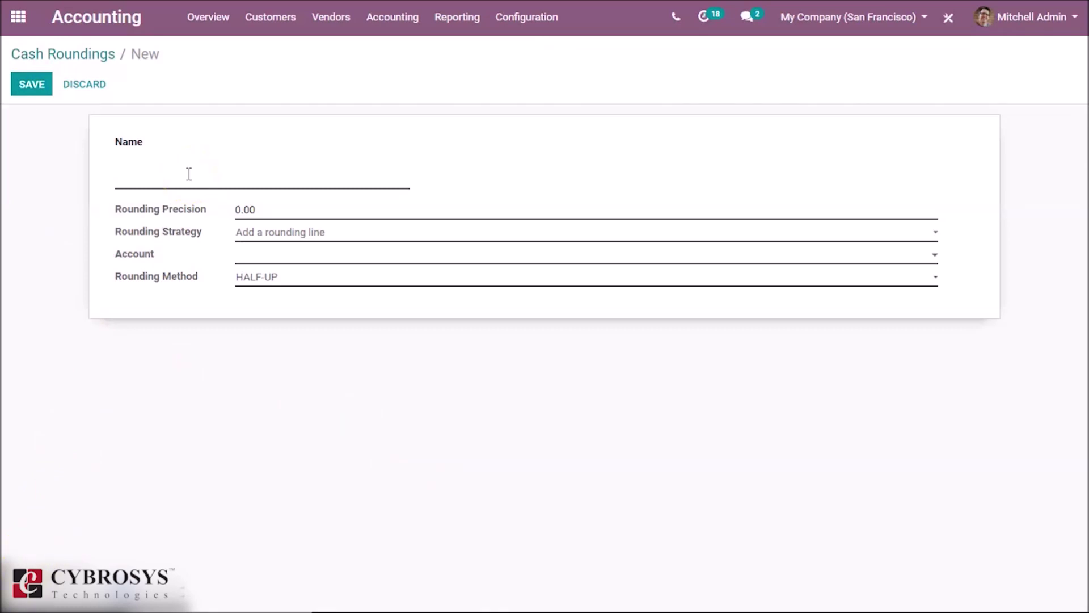
click(189, 174)
text(rounding )
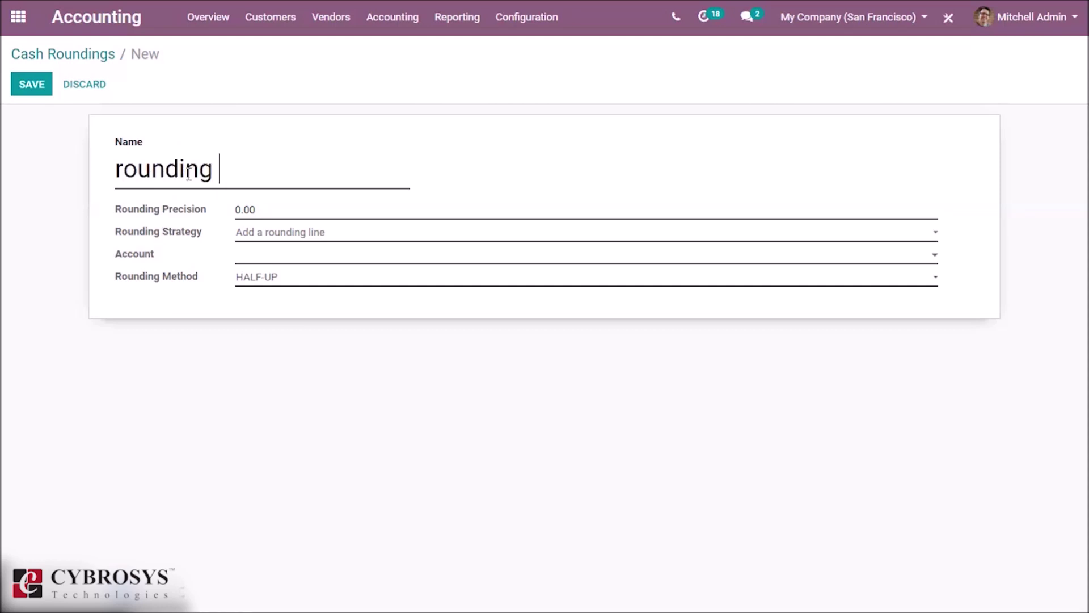
text(0.10)
- Set the rounding precision of the new cash rounding to 0.10
click(258, 209)
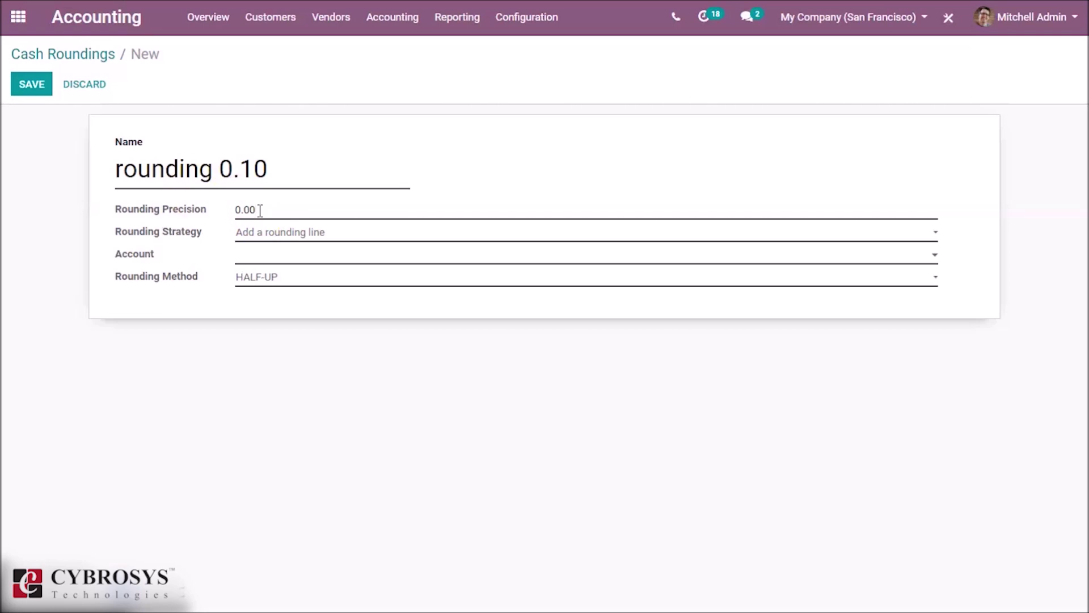
key(BackSpace)
text(0.10)
key(Home)
key(Delete)
- Choose "Add a rounding line" as the rounding strategy and 101000 Current Assets as the account
click(335, 235)
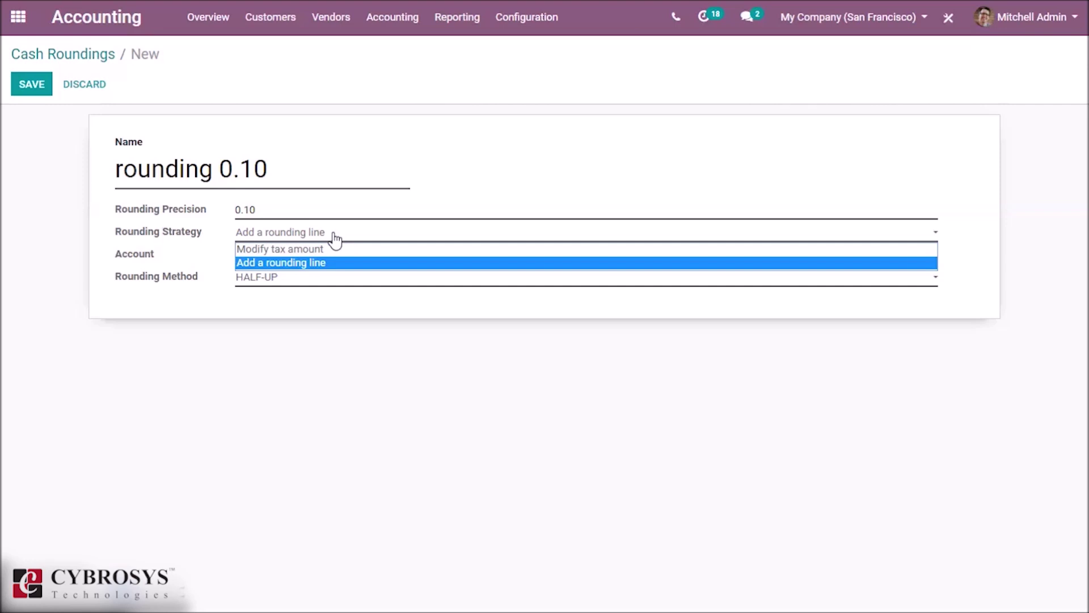
click(328, 266)
click(352, 262)
click(354, 280)
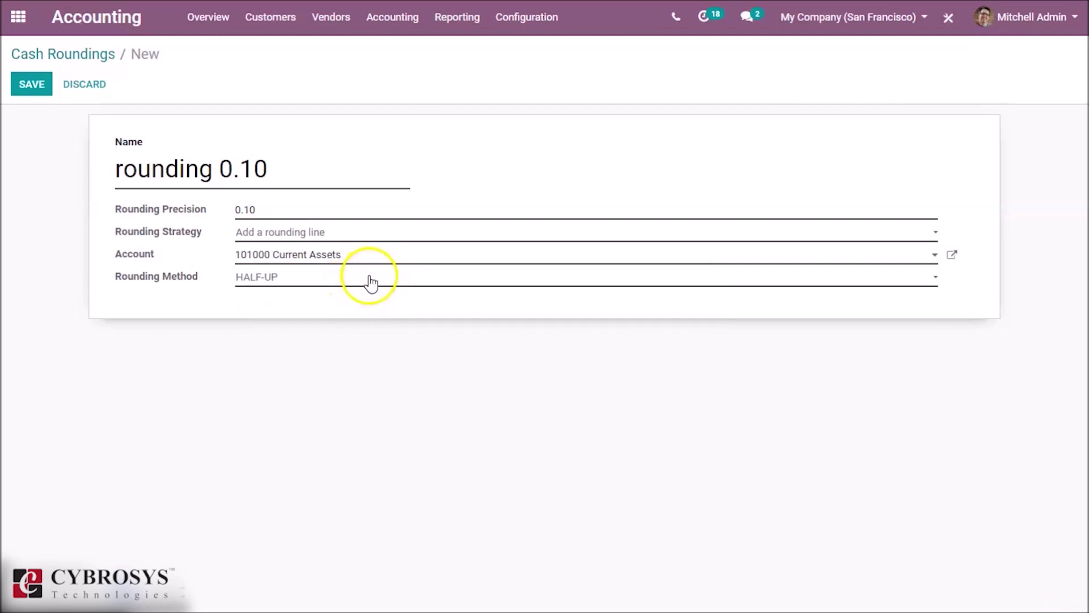
- Set the rounding method to UP and save the cash rounding record
click(372, 279)
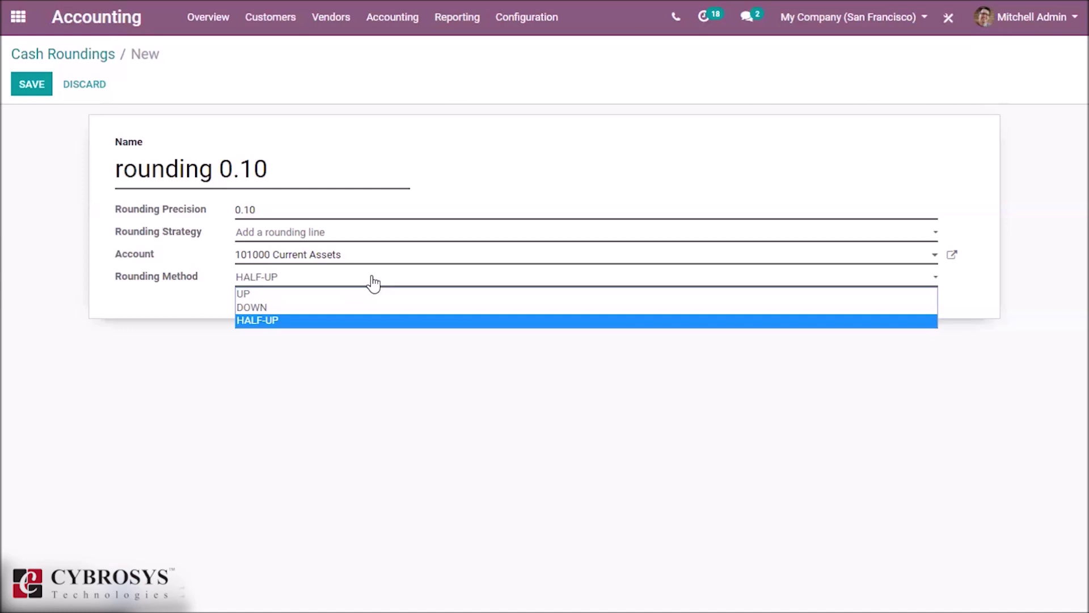
click(313, 294)
click(31, 85)
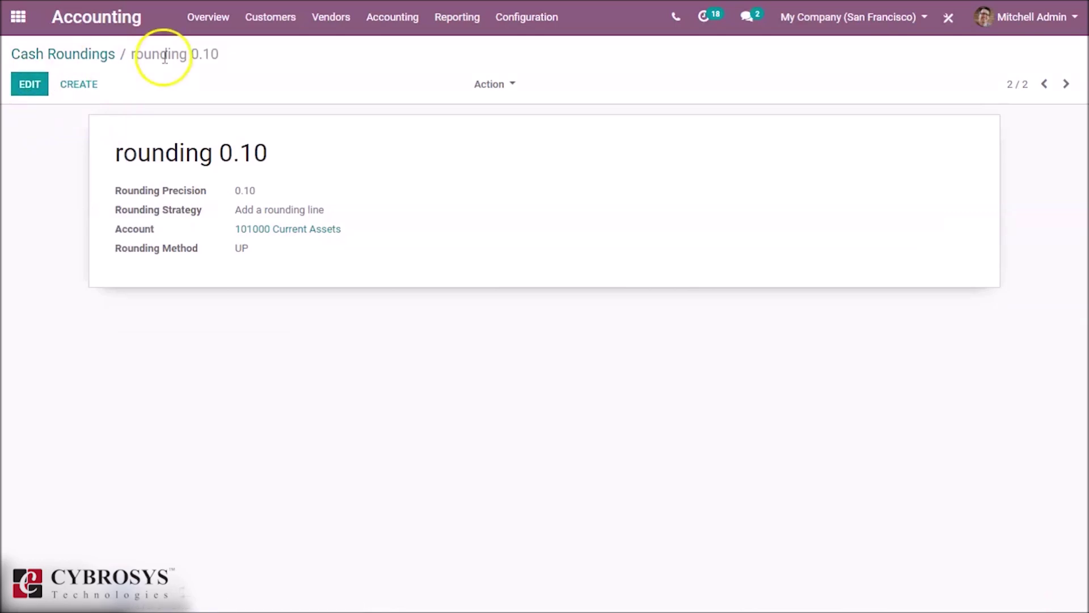
- Create a new customer invoice for the customer Deco Addict
click(264, 26)
click(267, 51)
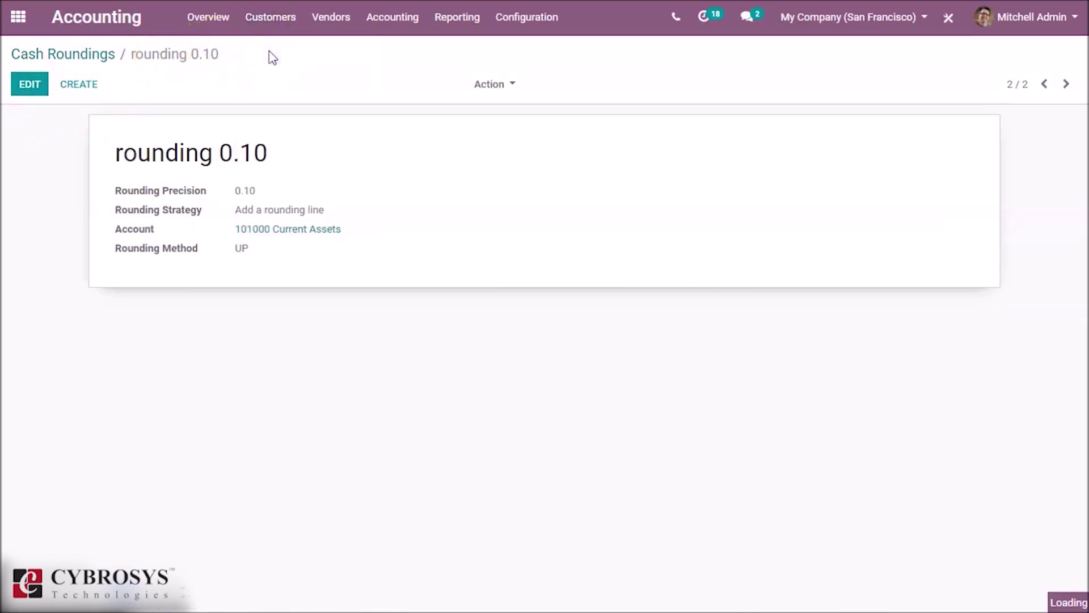
click(39, 85)
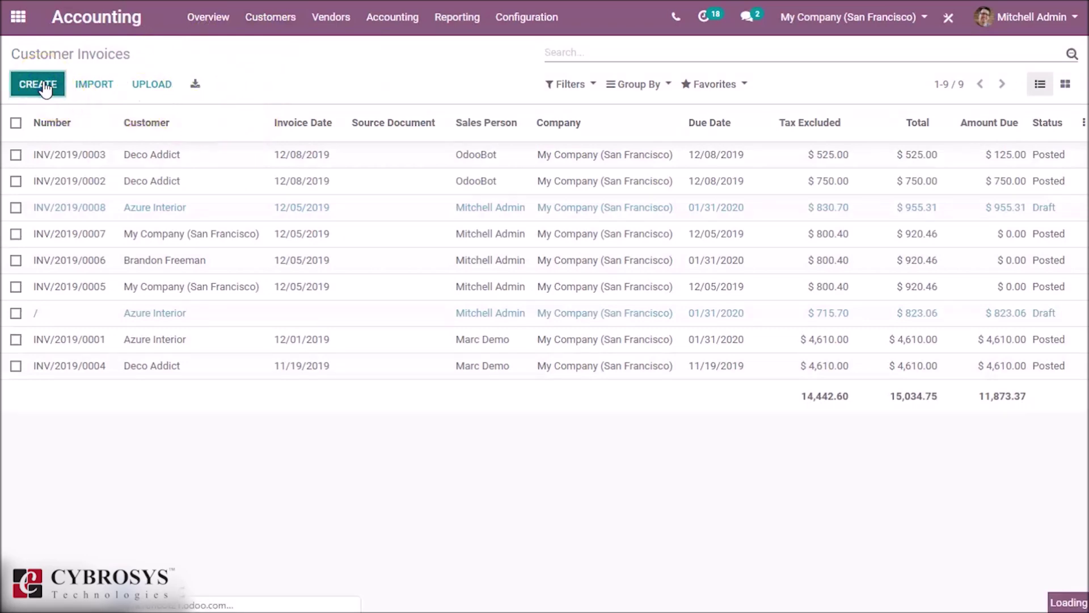
click(270, 234)
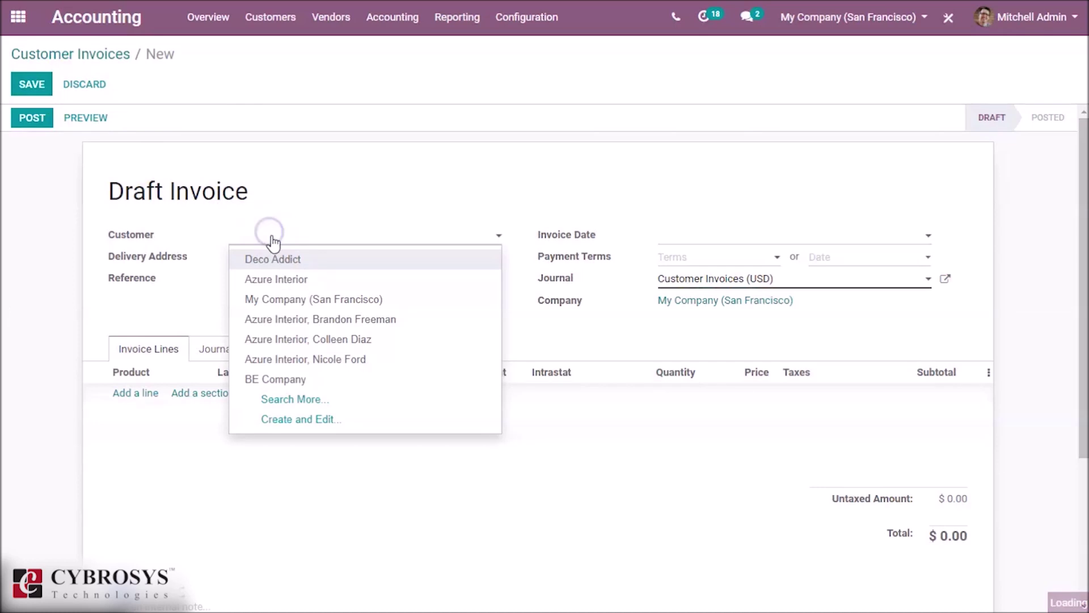
click(286, 263)
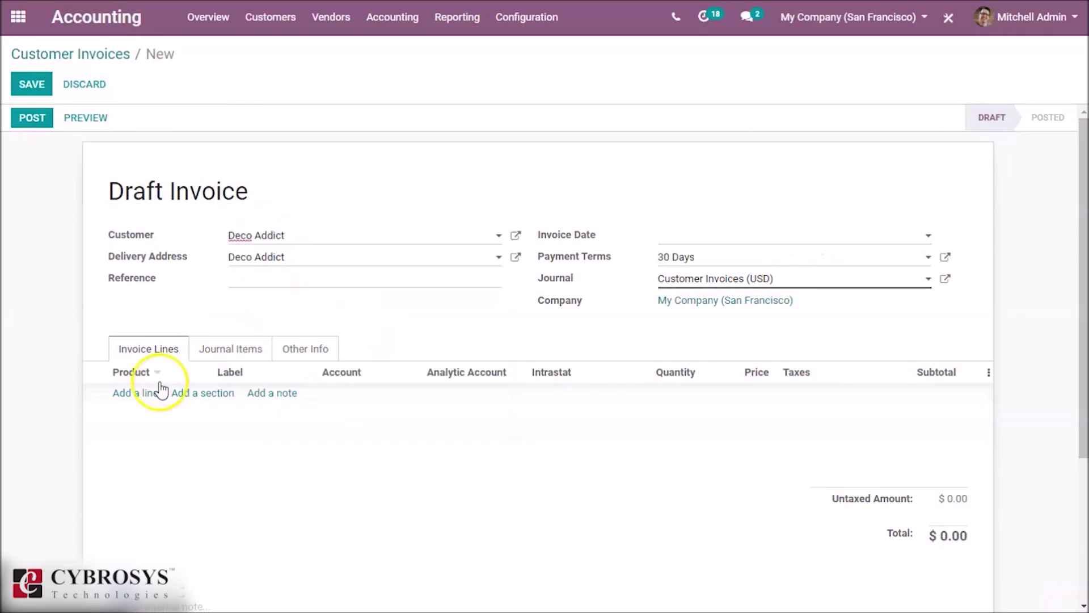
- Add an invoice line for the product [DESK0004] Customizable Desk (CONFIG) (Aluminium, Black)
click(142, 393)
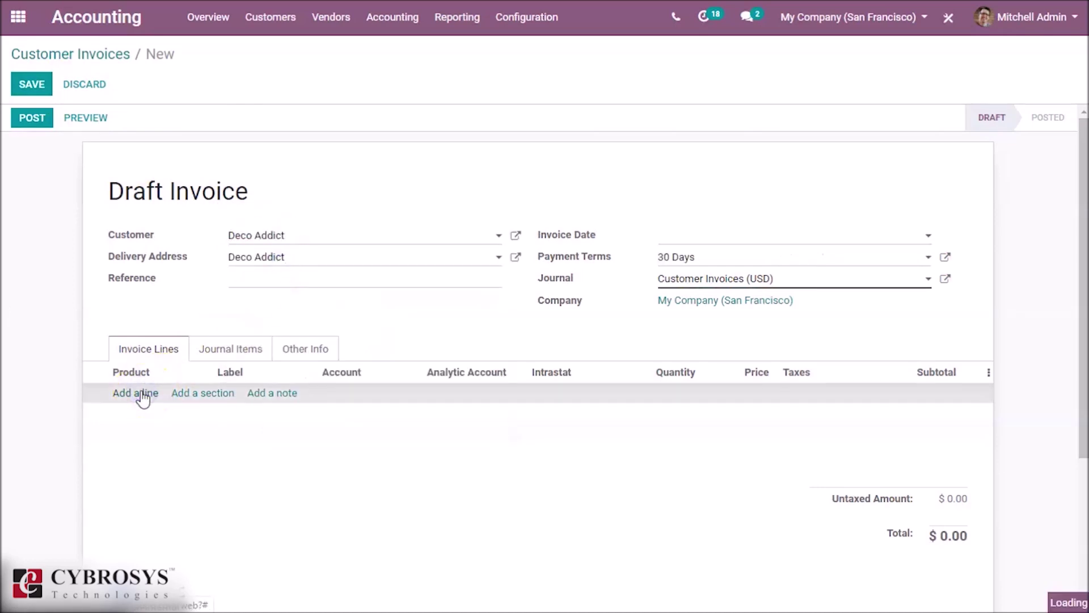
click(148, 397)
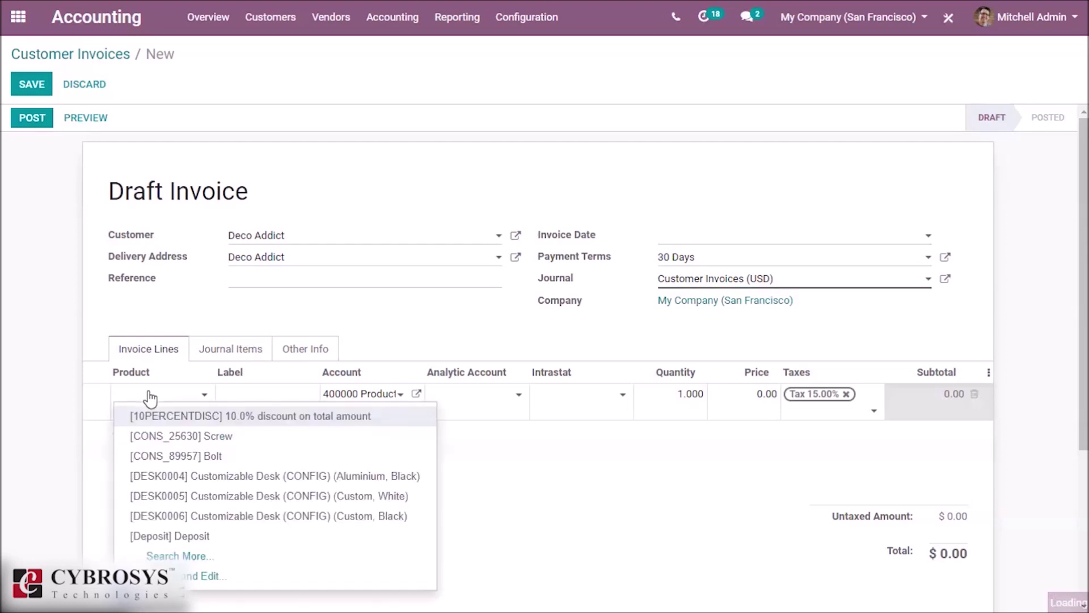
click(255, 477)
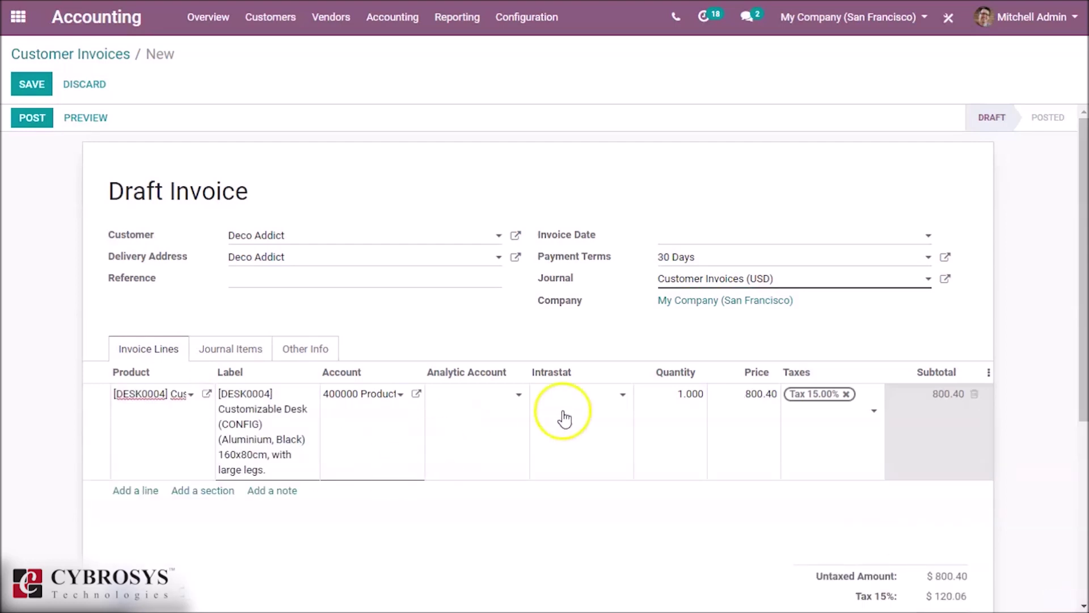
- Set the desk line's price to 100.22 and remove its 15% tax
click(759, 392)
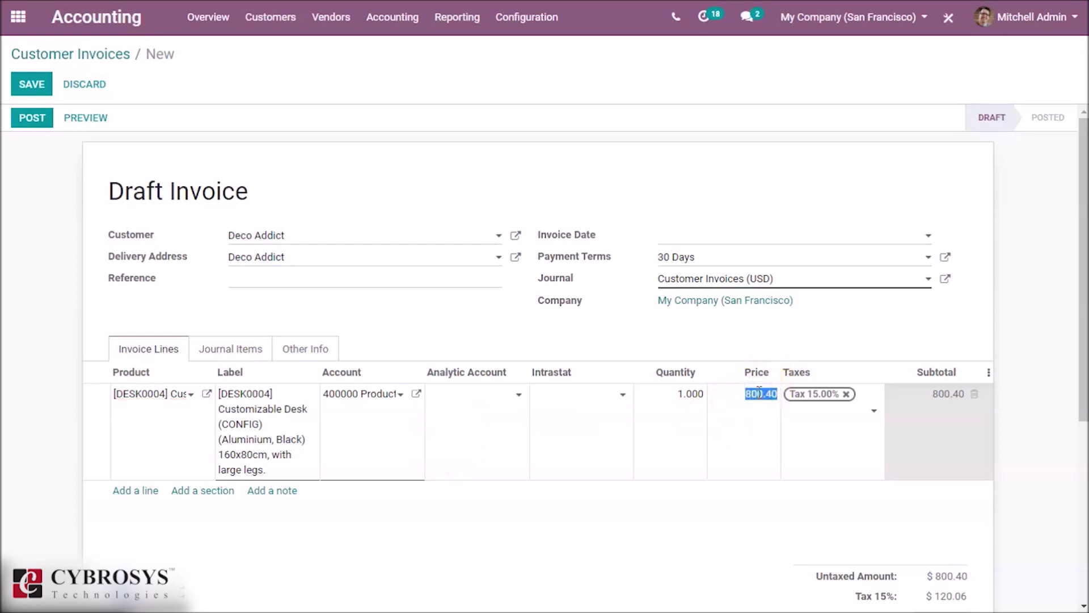
text(100.22)
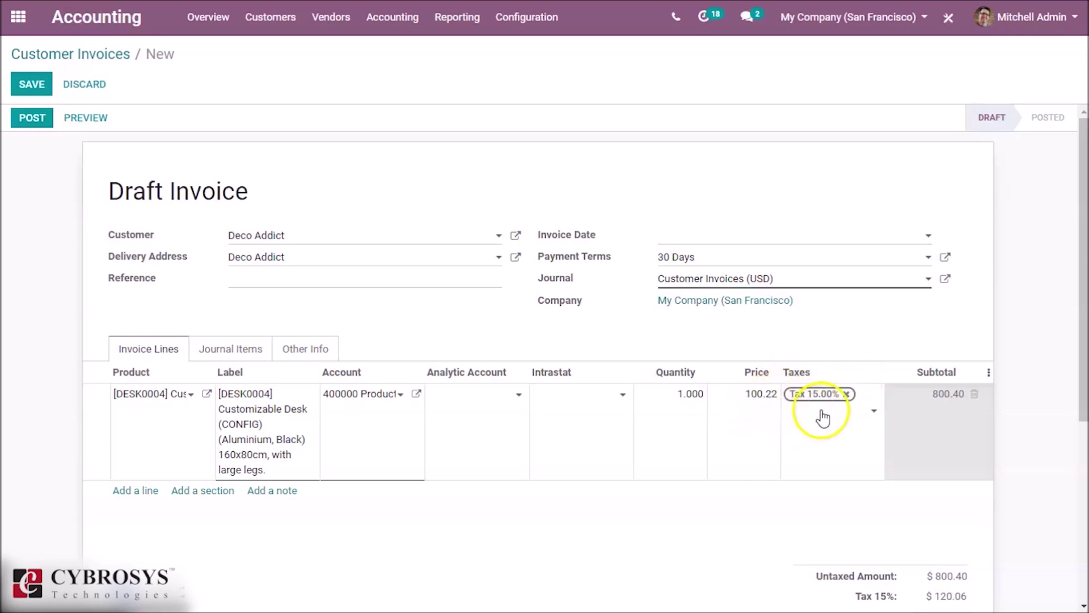
click(846, 394)
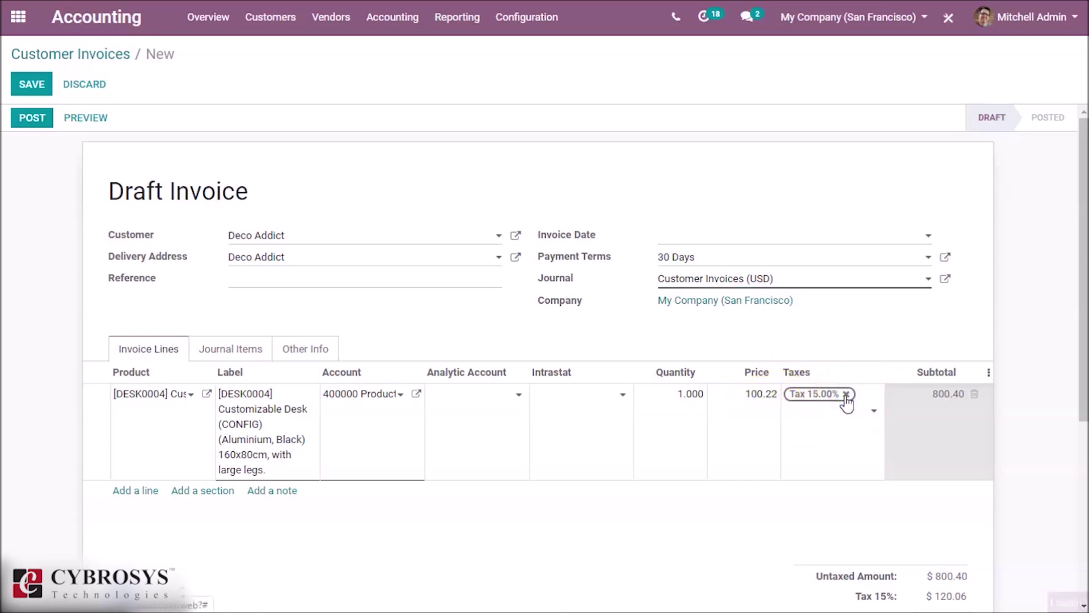
click(854, 330)
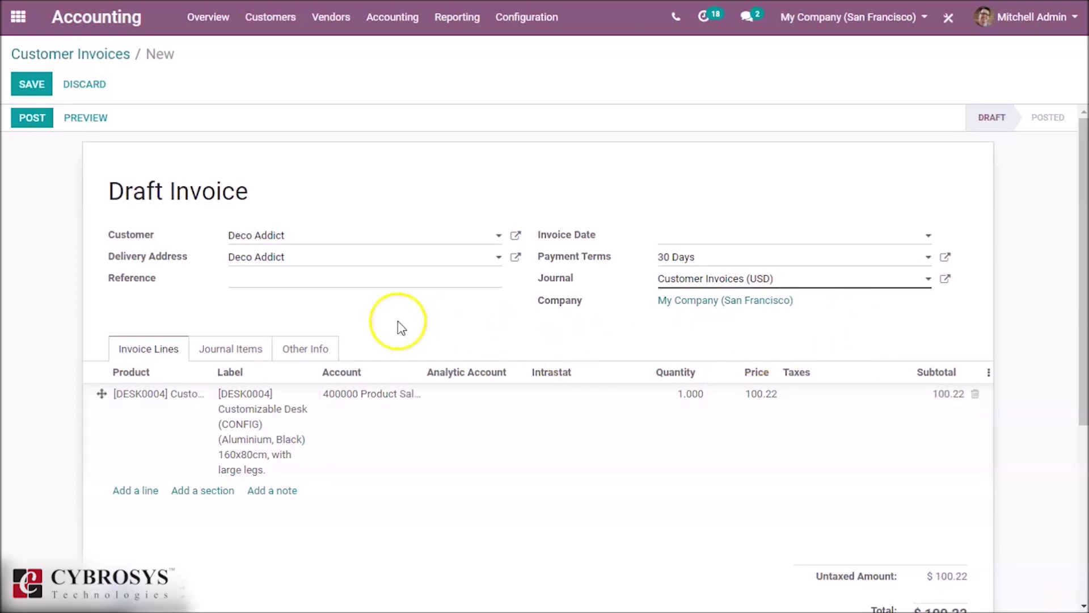
- Apply the "rounding 0.10" cash rounding method to the invoice and check the invoice lines and total
click(307, 349)
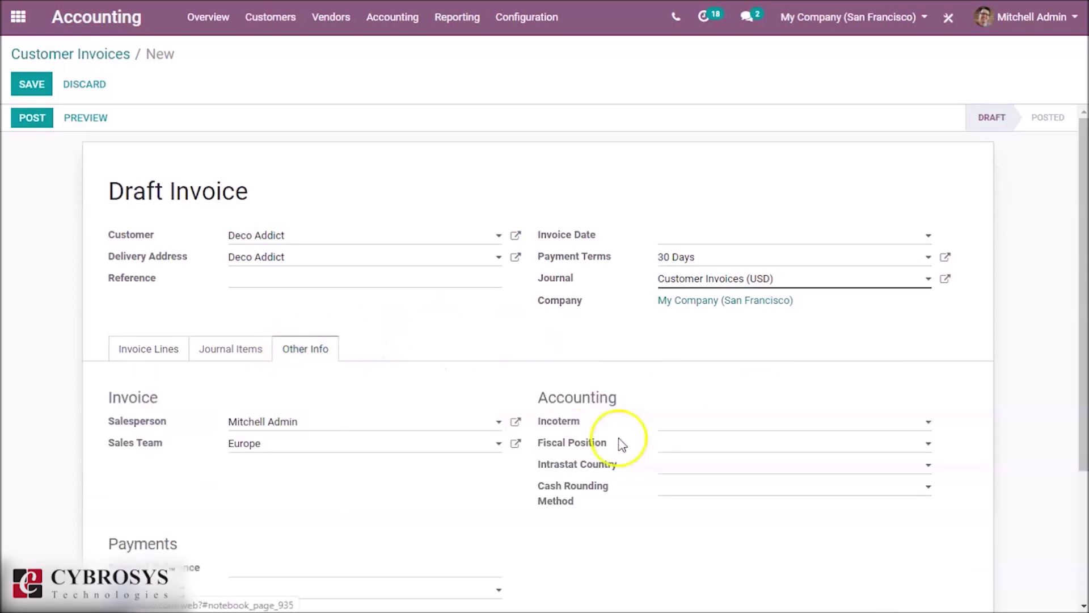
mouse_move(646, 503)
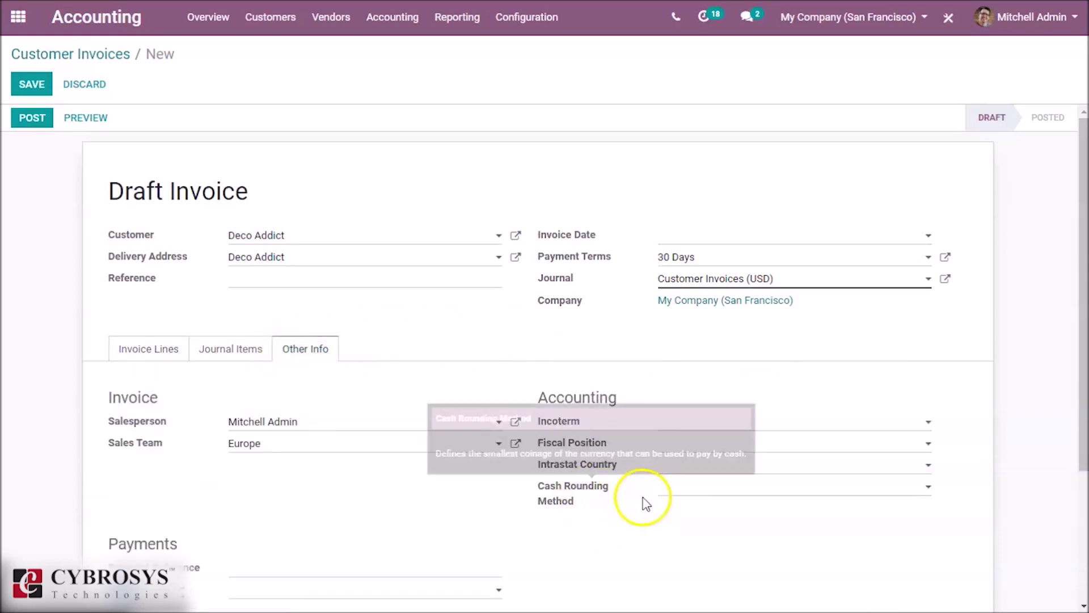
click(737, 489)
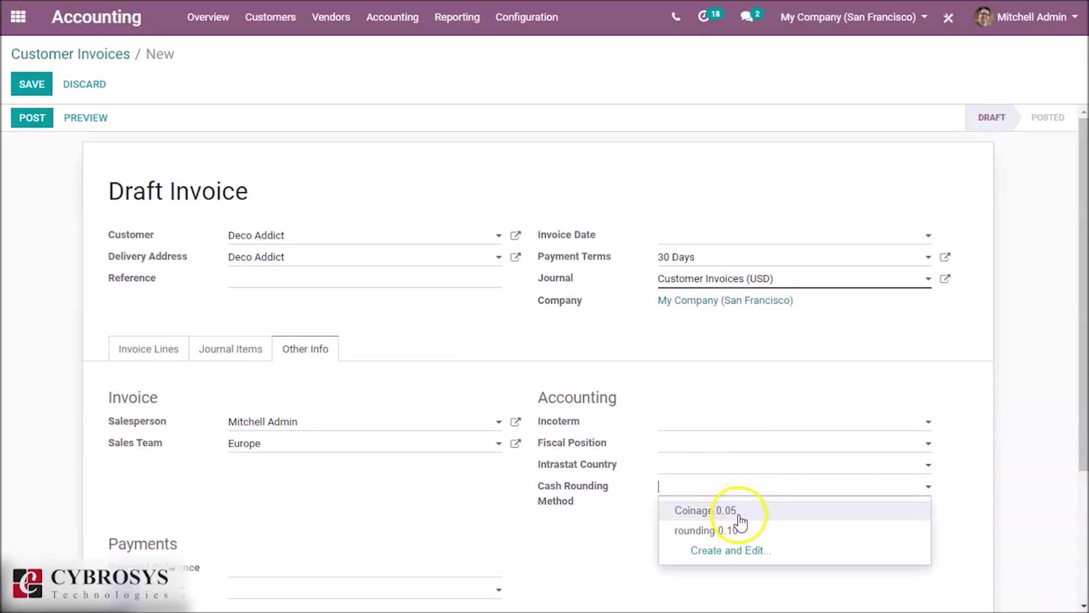
click(738, 532)
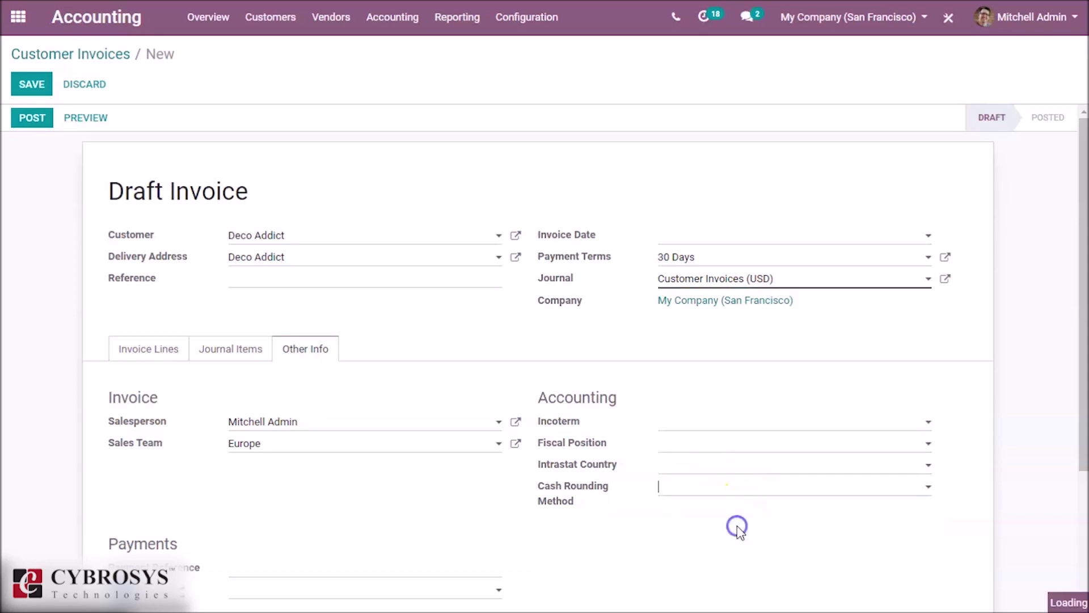
click(168, 347)
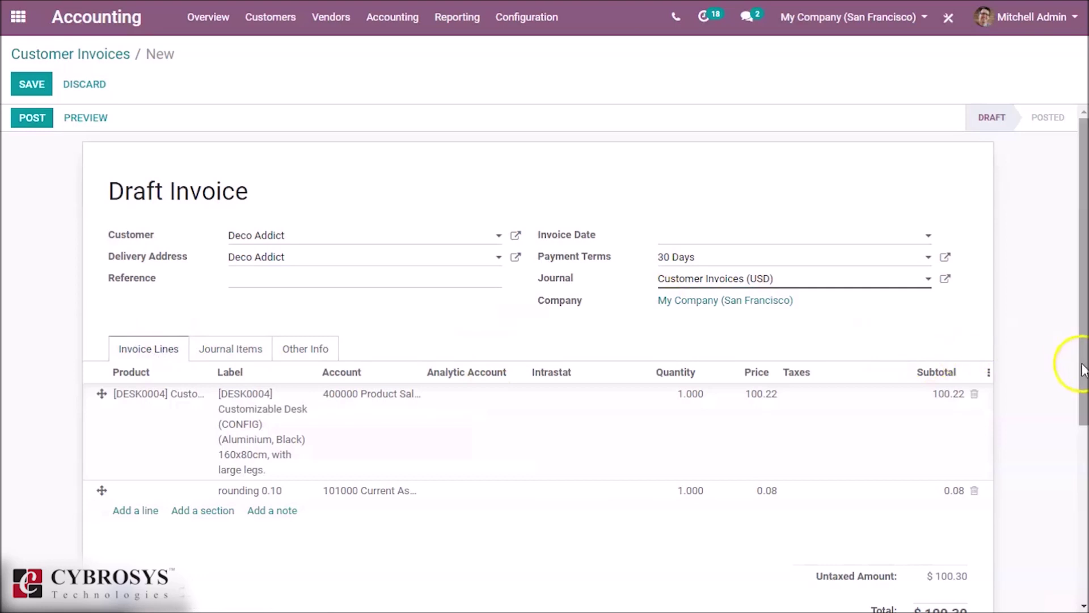
scroll(1085, 391, down, 1)
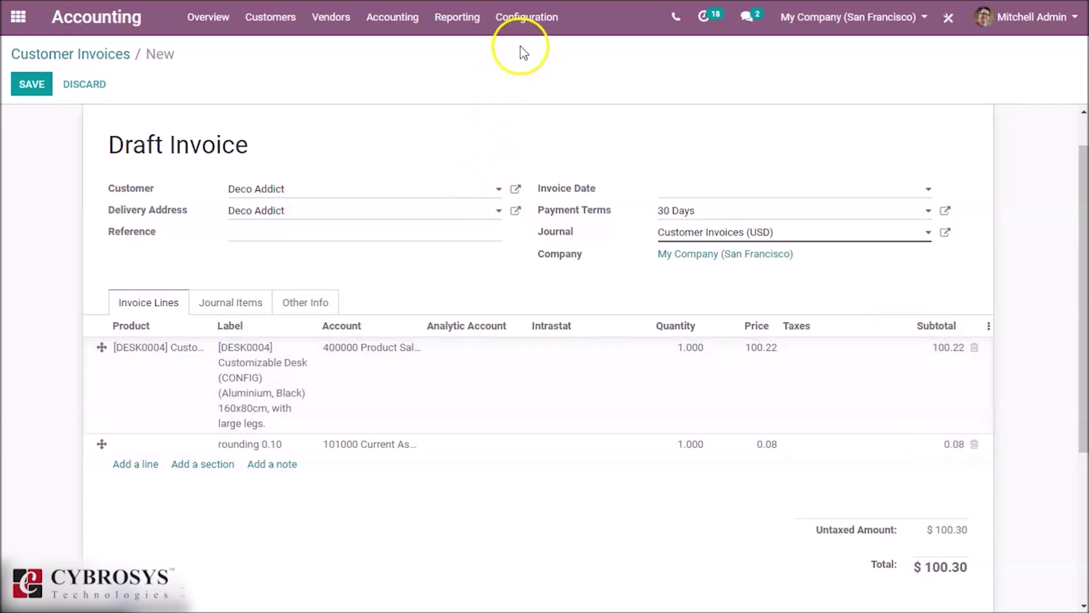
- Discard the unsaved invoice and save the "rounding 0.10" cash rounding with the rounding method DOWN
click(524, 20)
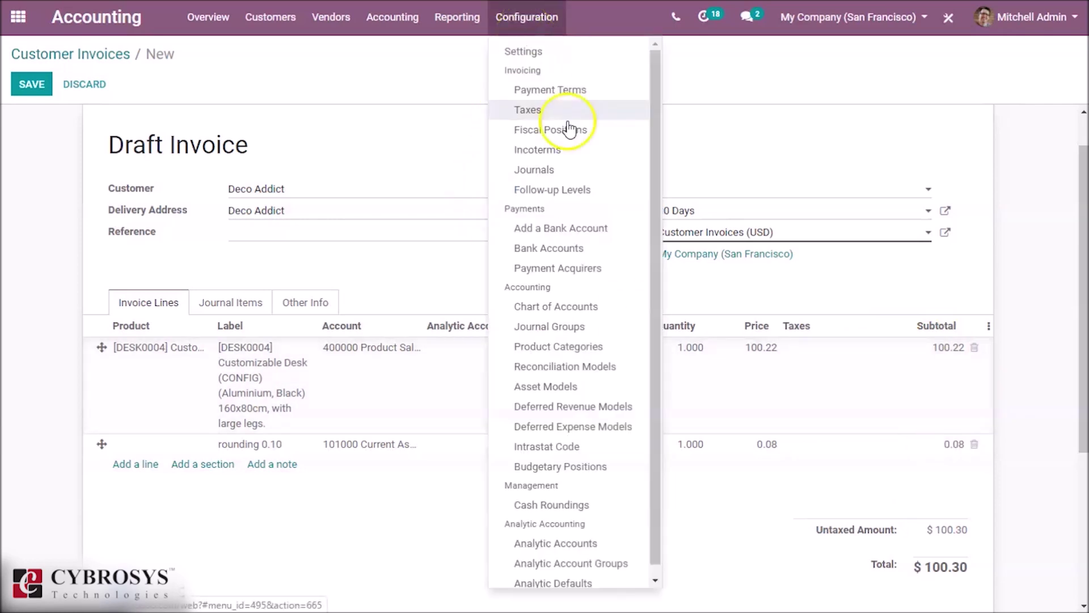
click(561, 507)
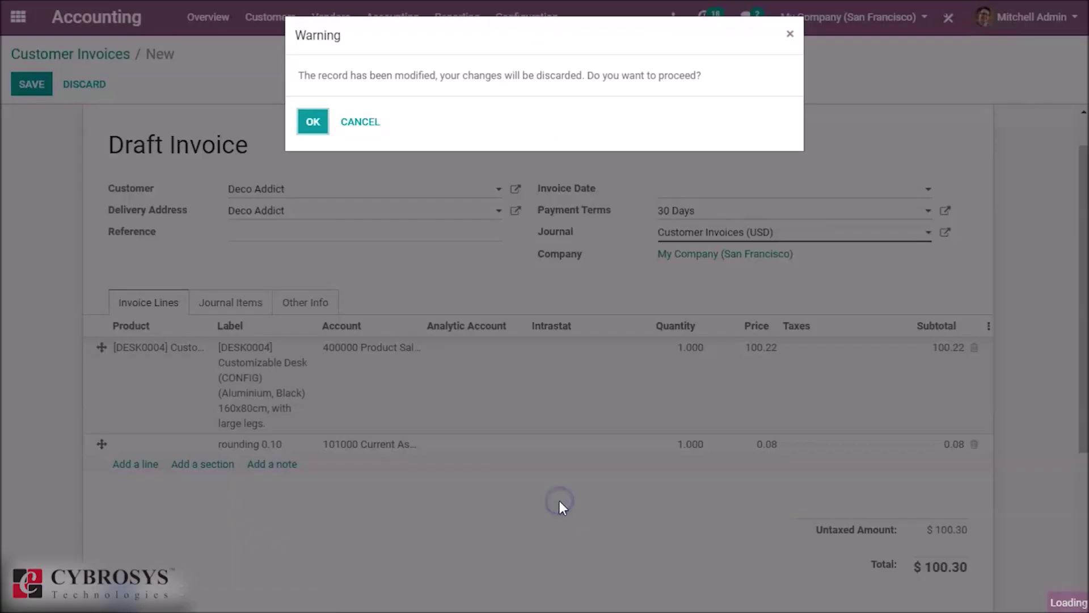
click(312, 123)
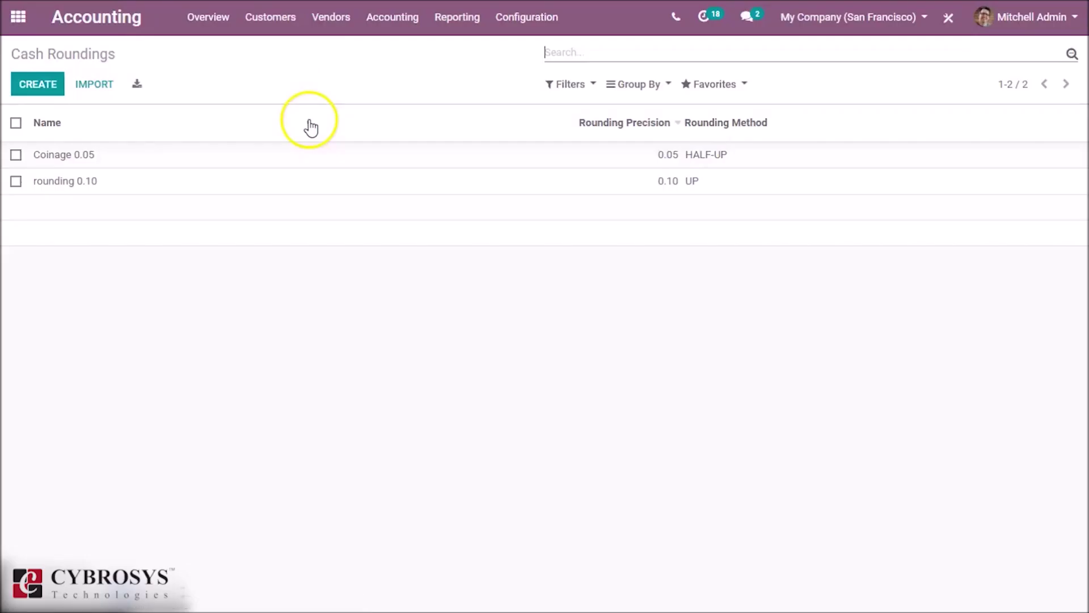
click(175, 180)
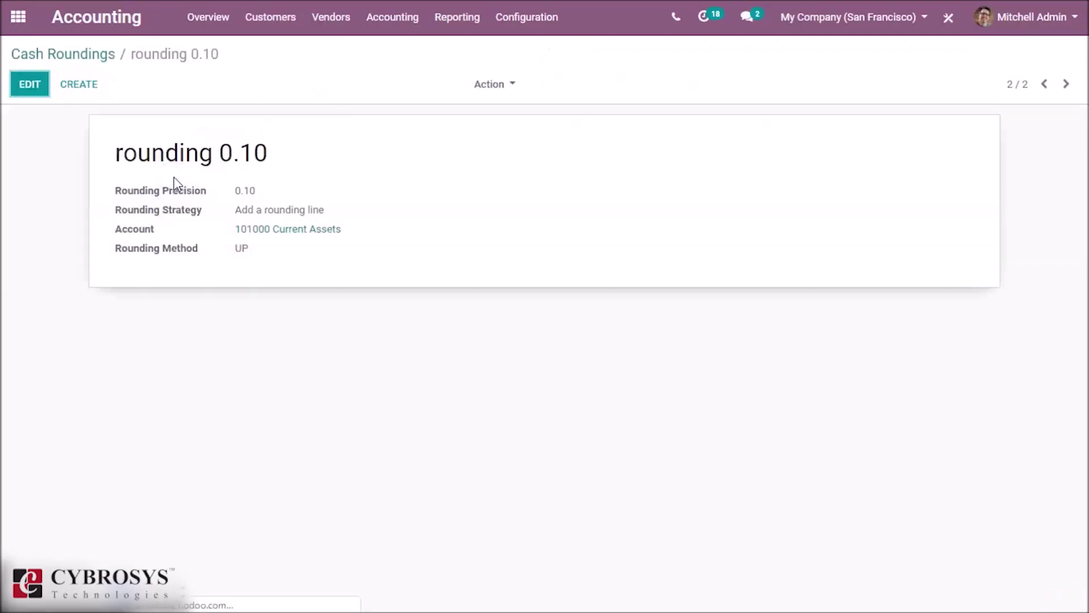
click(30, 86)
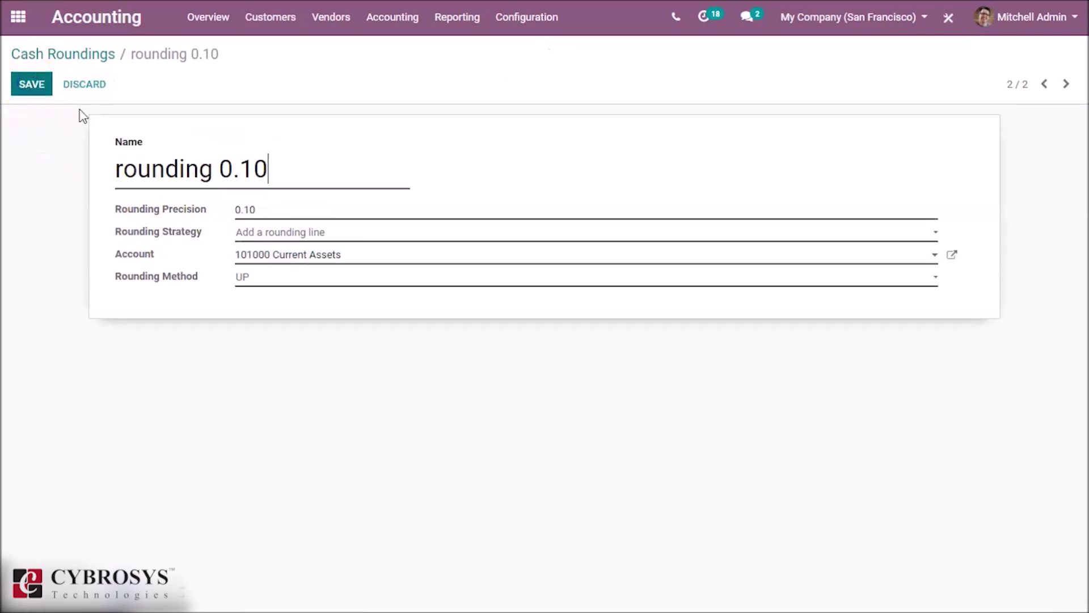
click(292, 278)
click(294, 308)
click(35, 86)
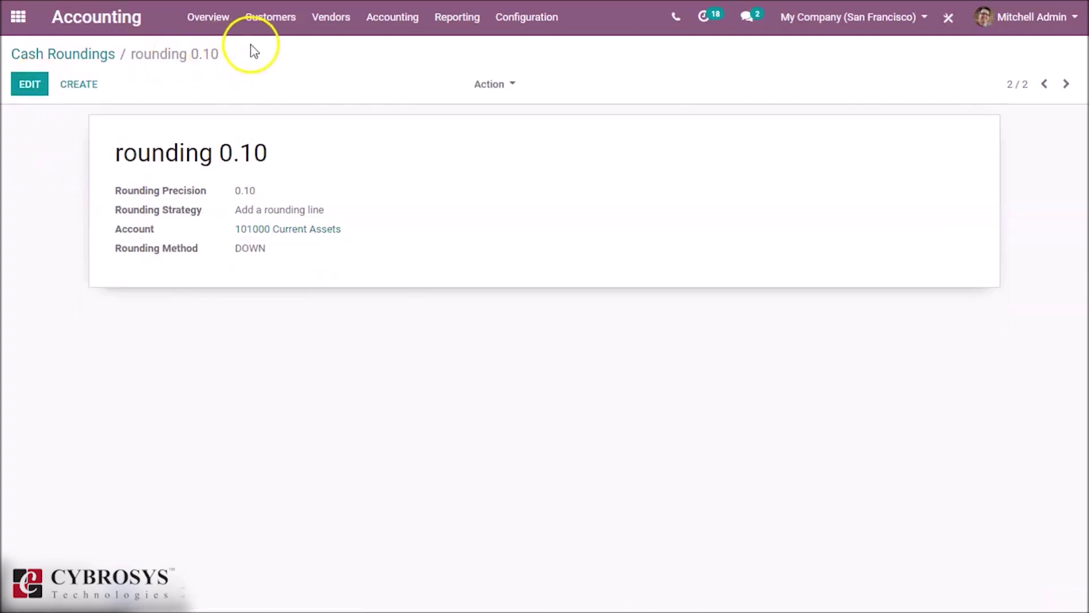
- Create a new customer invoice for the customer Azure Interior
click(269, 23)
click(275, 52)
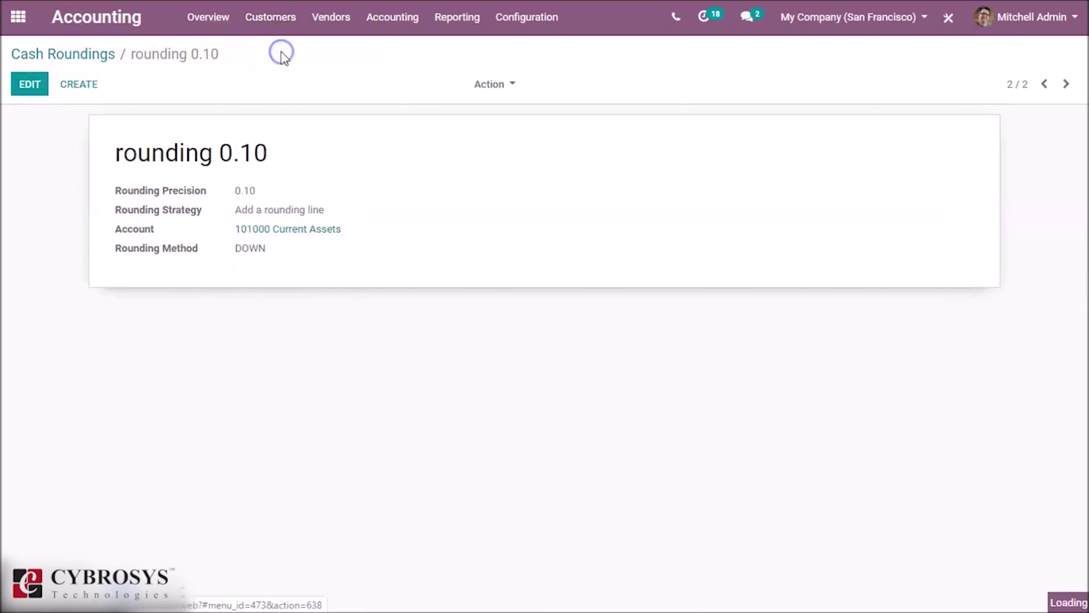
click(44, 91)
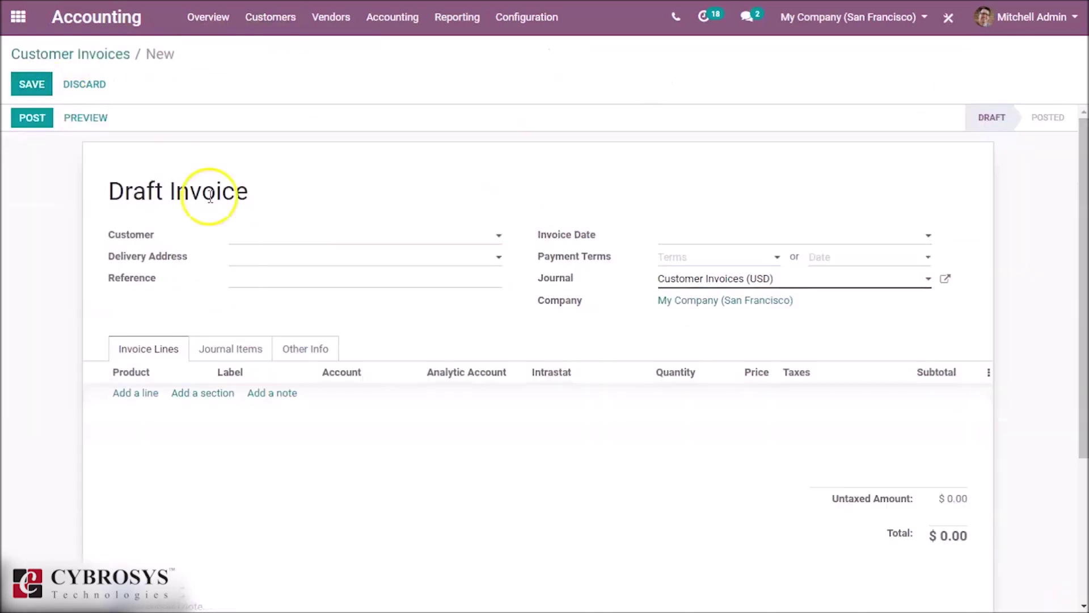
click(291, 234)
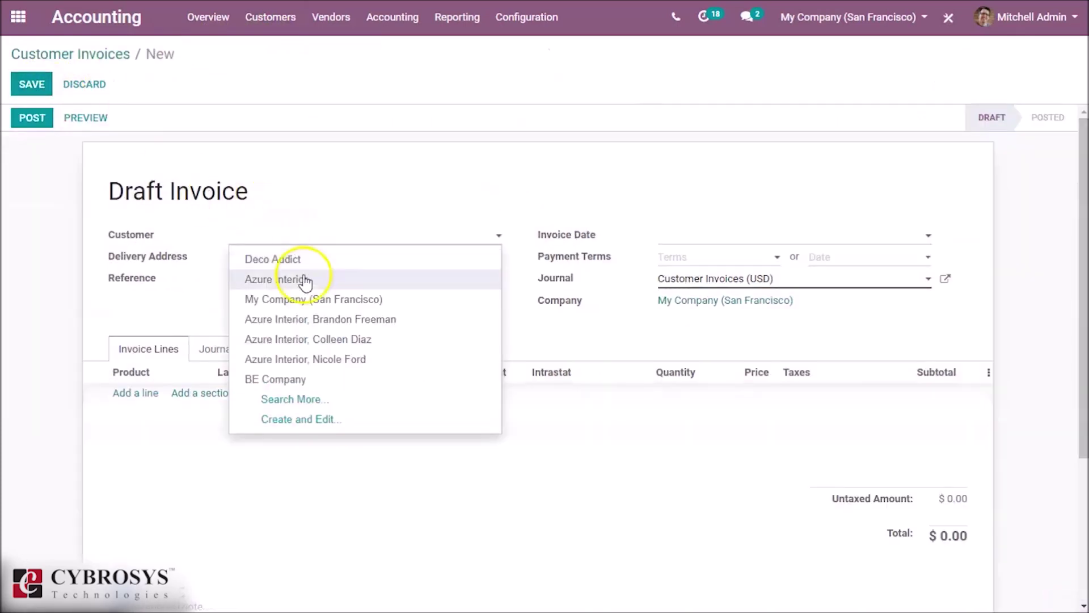
click(301, 278)
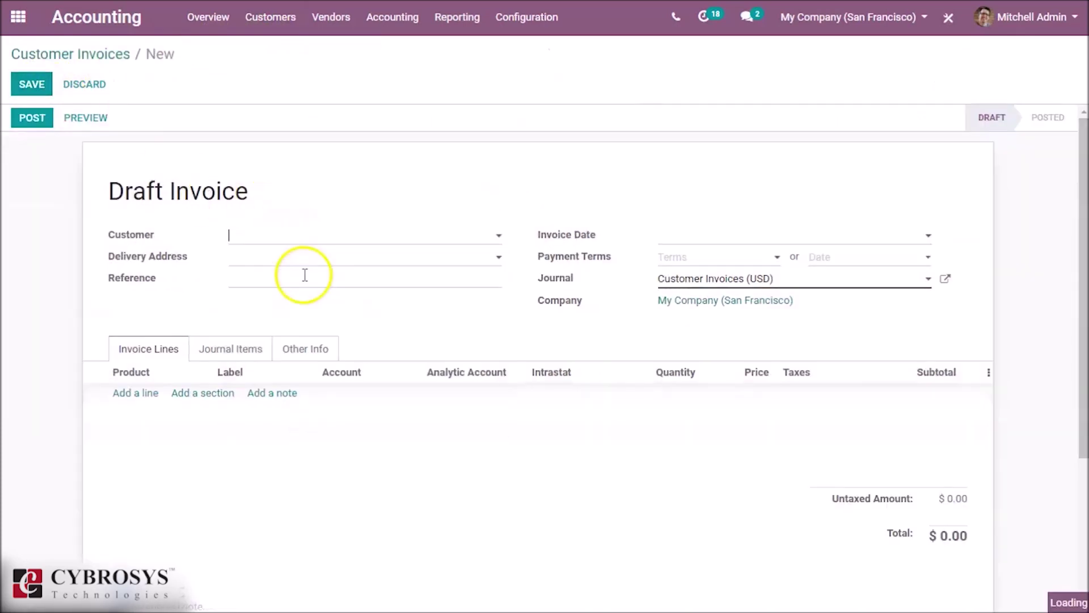
- Add an invoice line for [DESK0004] Customizable Desk (CONFIG) (Aluminium, Black) at a price of 100.22, without the 15% tax
click(144, 394)
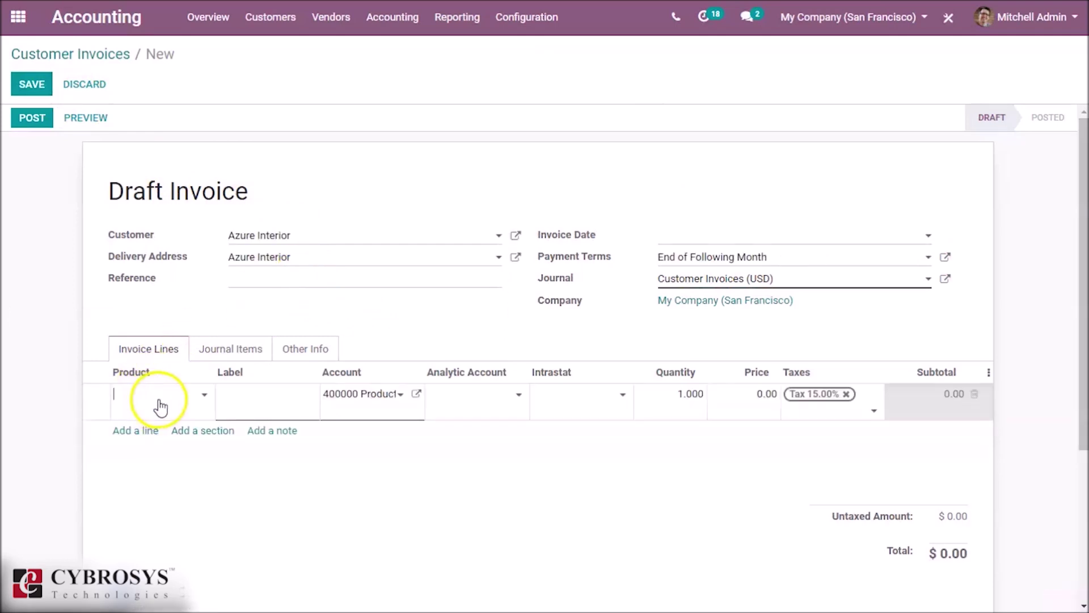
click(165, 393)
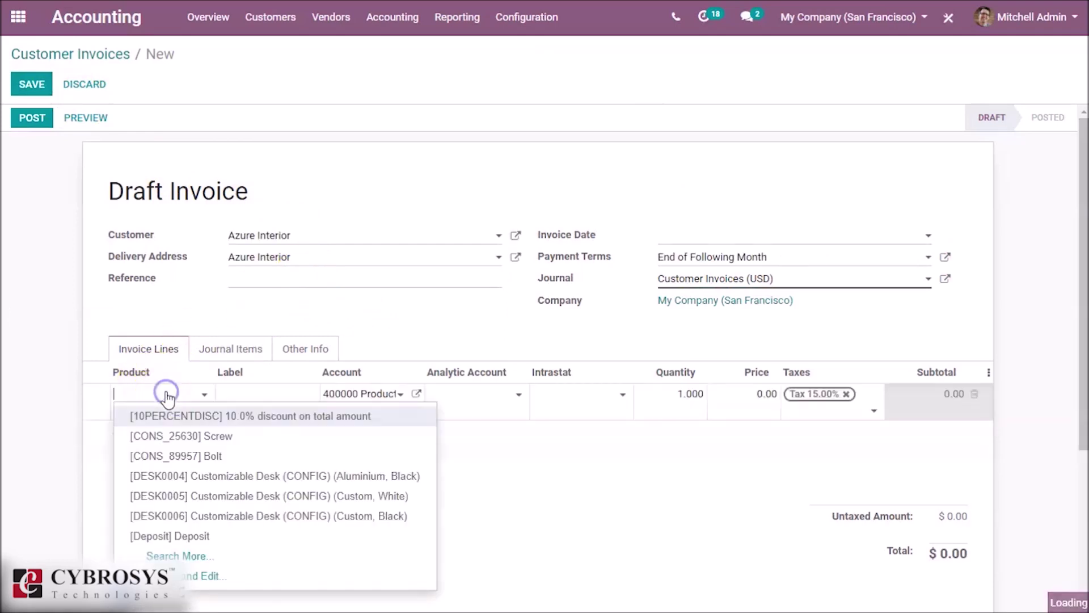
click(275, 474)
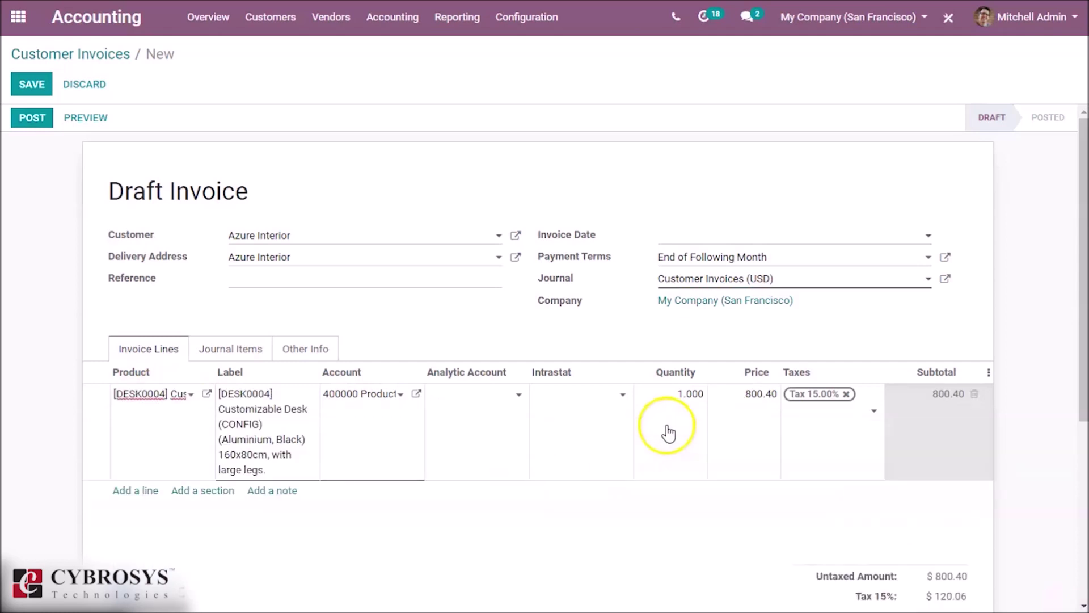
click(766, 401)
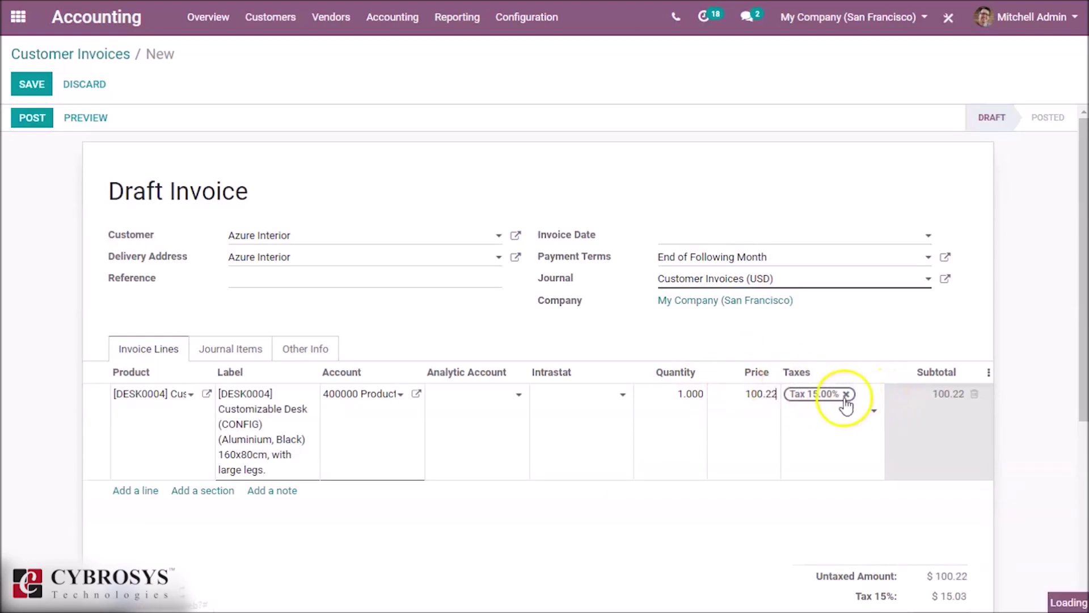
click(845, 395)
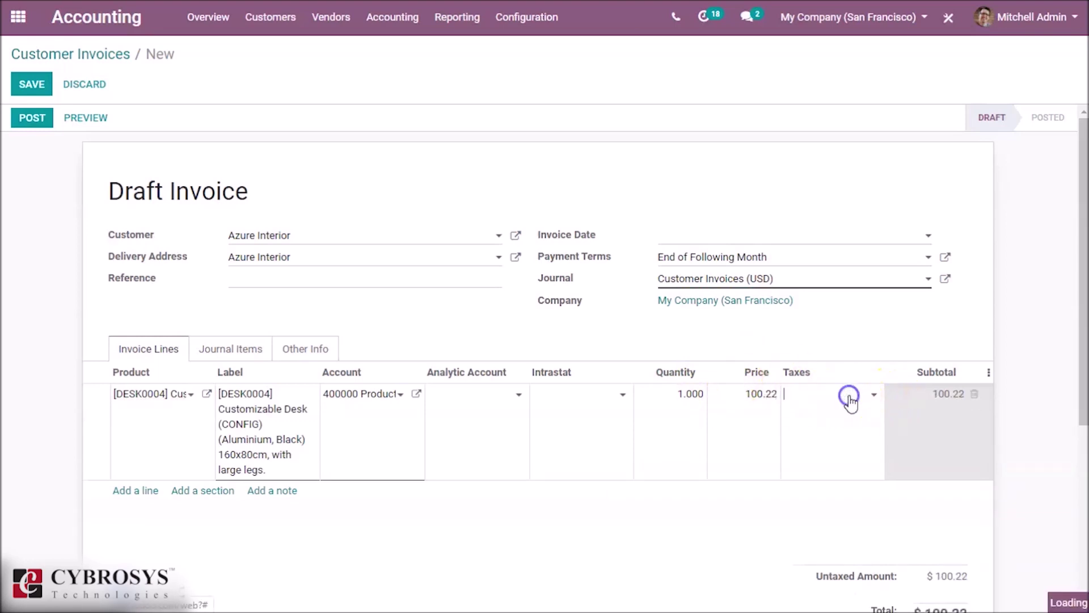
- Apply the "rounding 0.10" cash rounding method to the Azure Interior invoice and check its lines and total
click(318, 352)
click(741, 501)
click(744, 531)
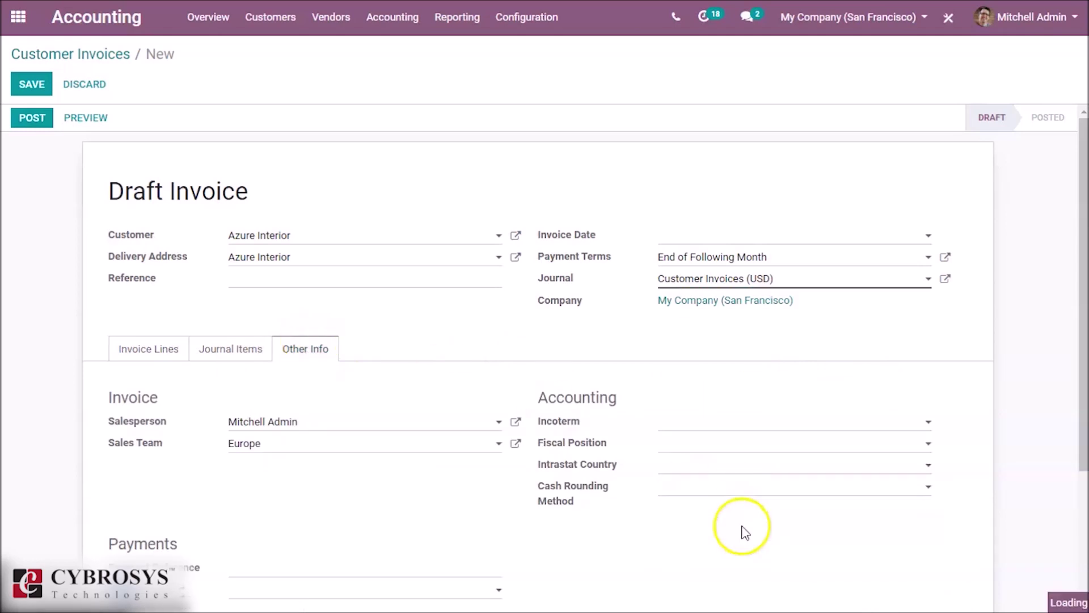
click(171, 352)
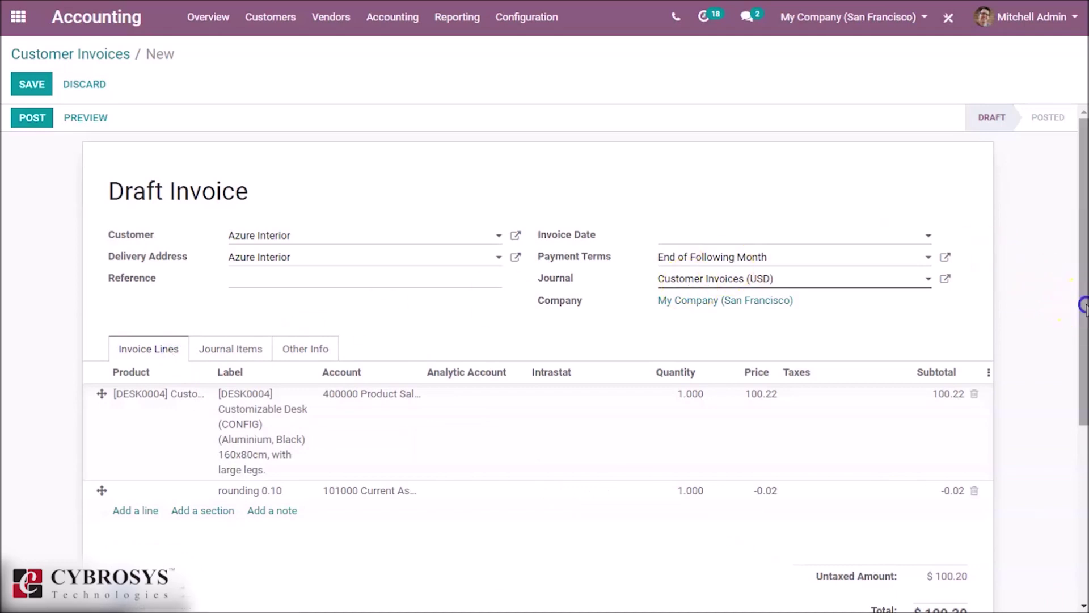
scroll(1085, 363, down, 2)
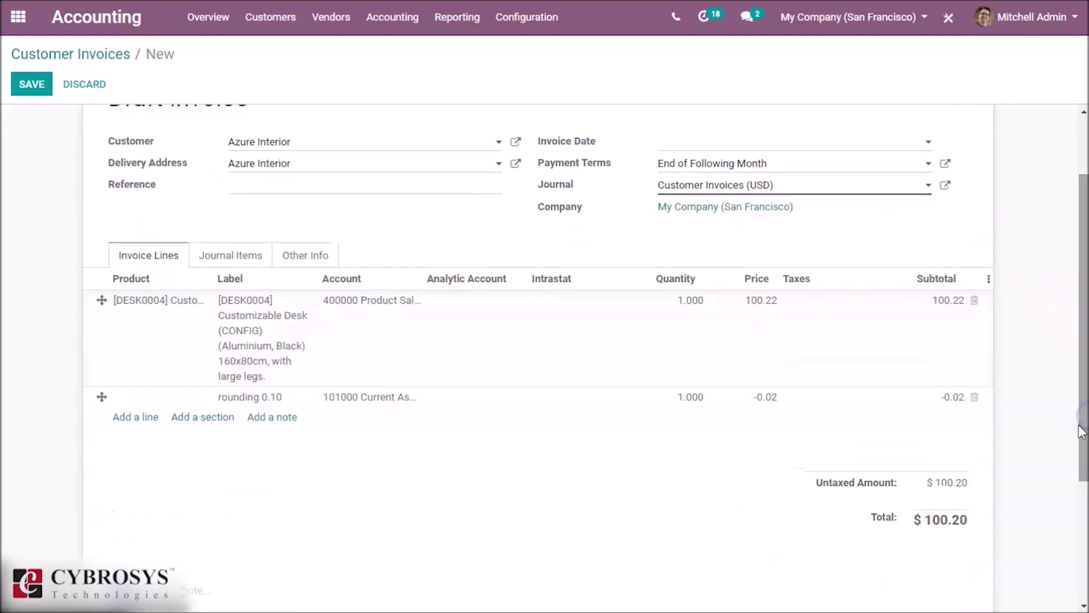
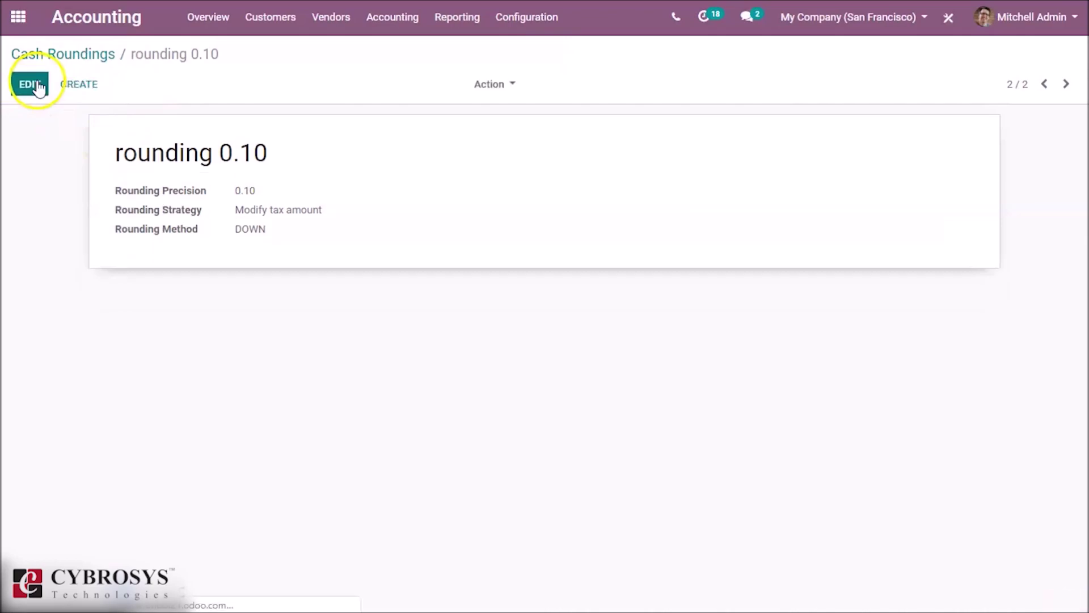
- Reopen the Accounting app and start a new customer invoice
click(17, 16)
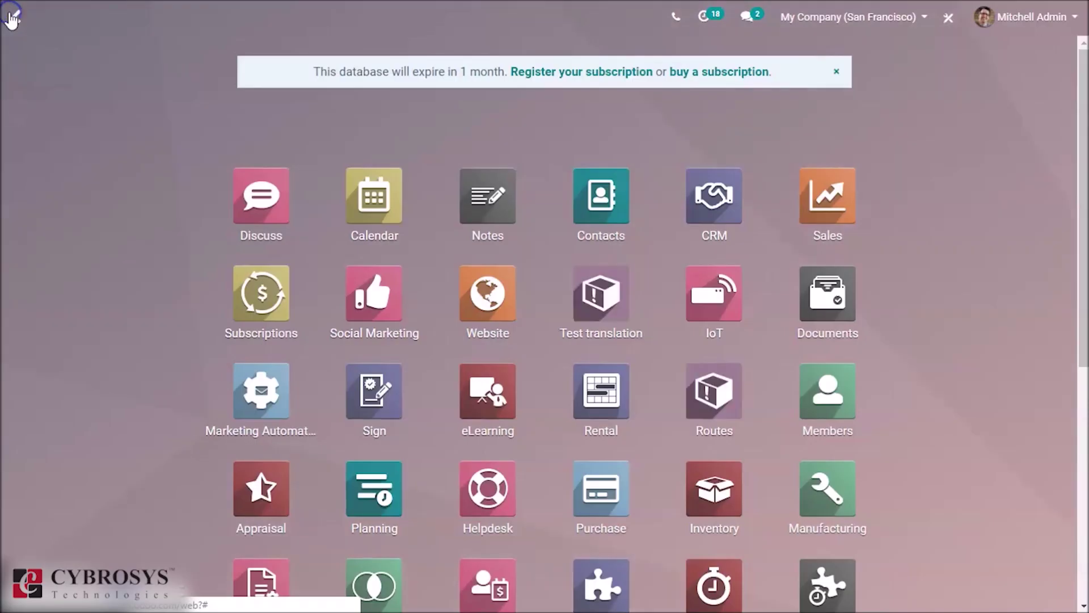
click(303, 178)
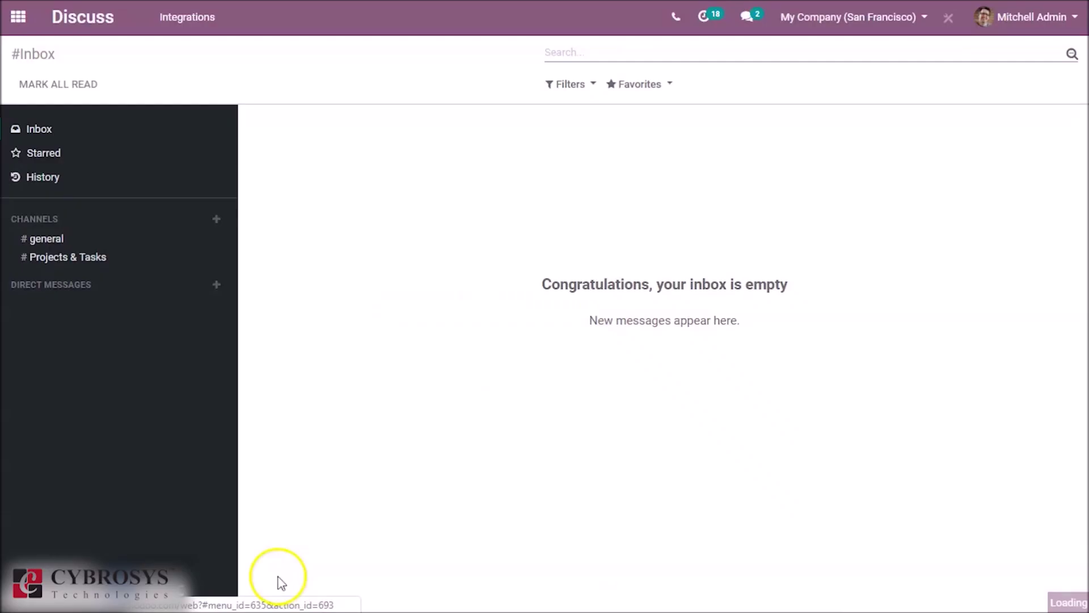
click(26, 15)
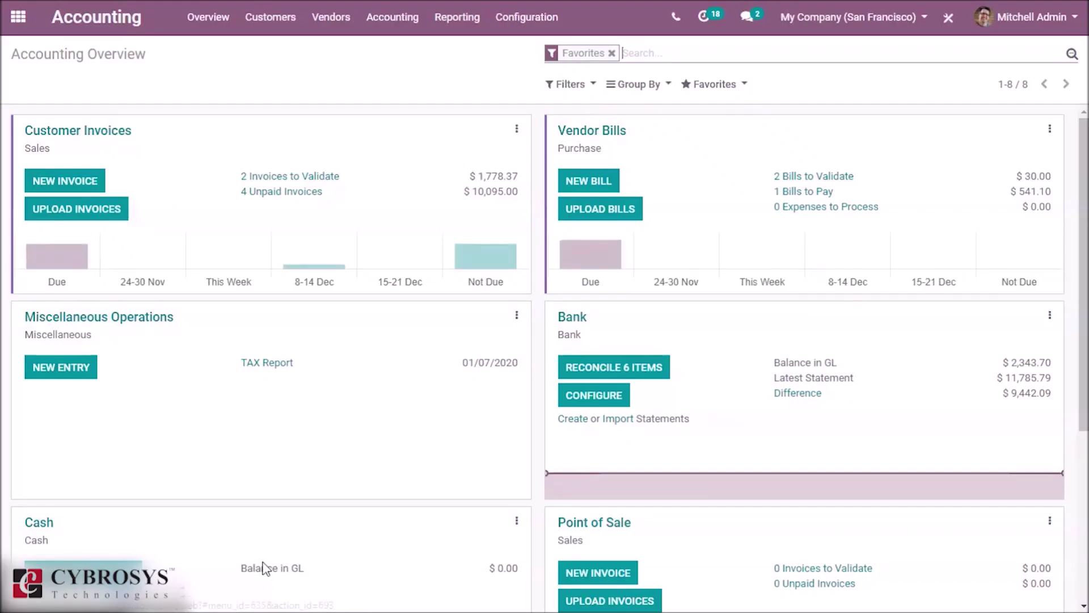
click(270, 17)
click(274, 57)
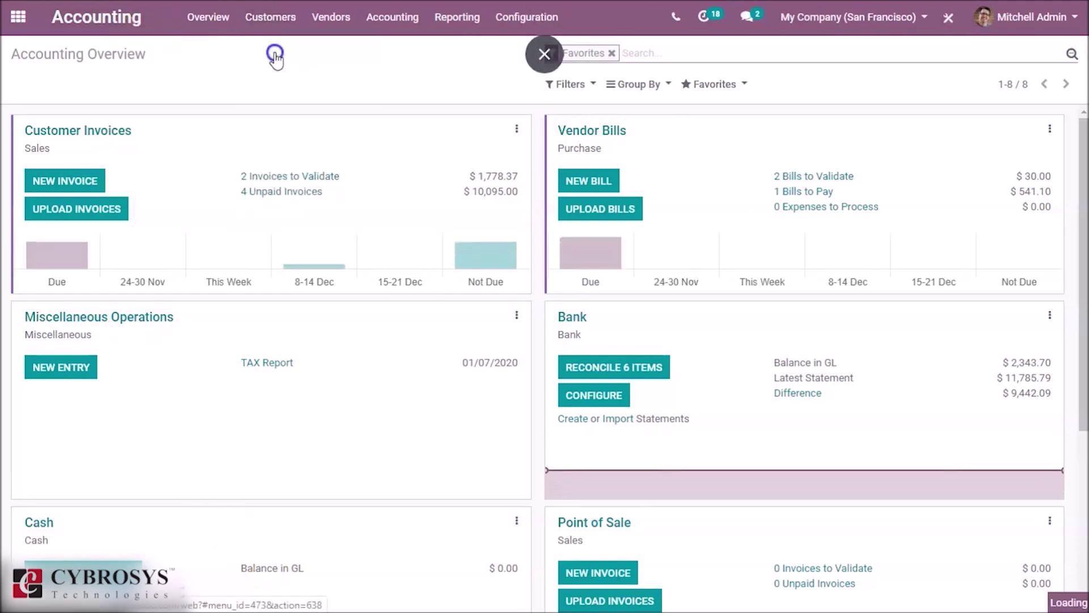
click(36, 86)
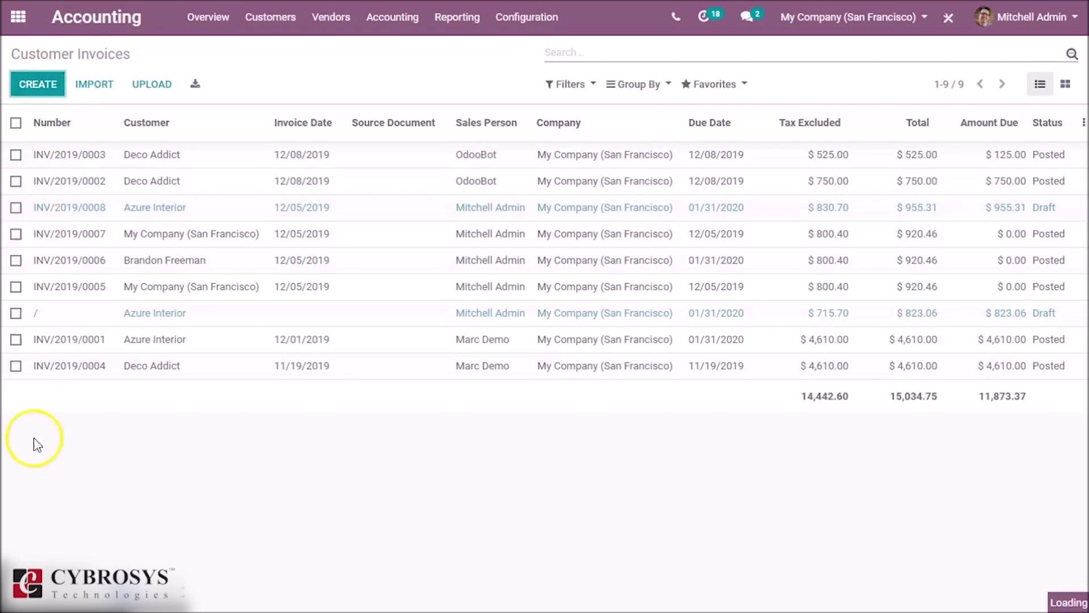
- Add an invoice line for [DESK0004] Customizable Desk (CONFIG) (Aluminium, Black) with a price of 100.25
scroll(159, 278, down, 3)
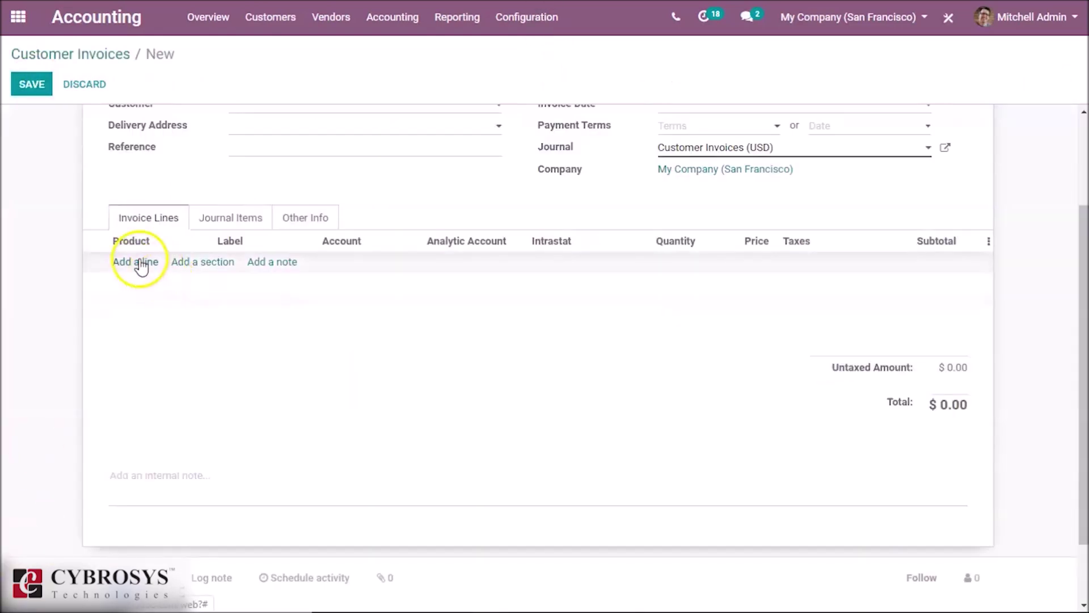
click(141, 262)
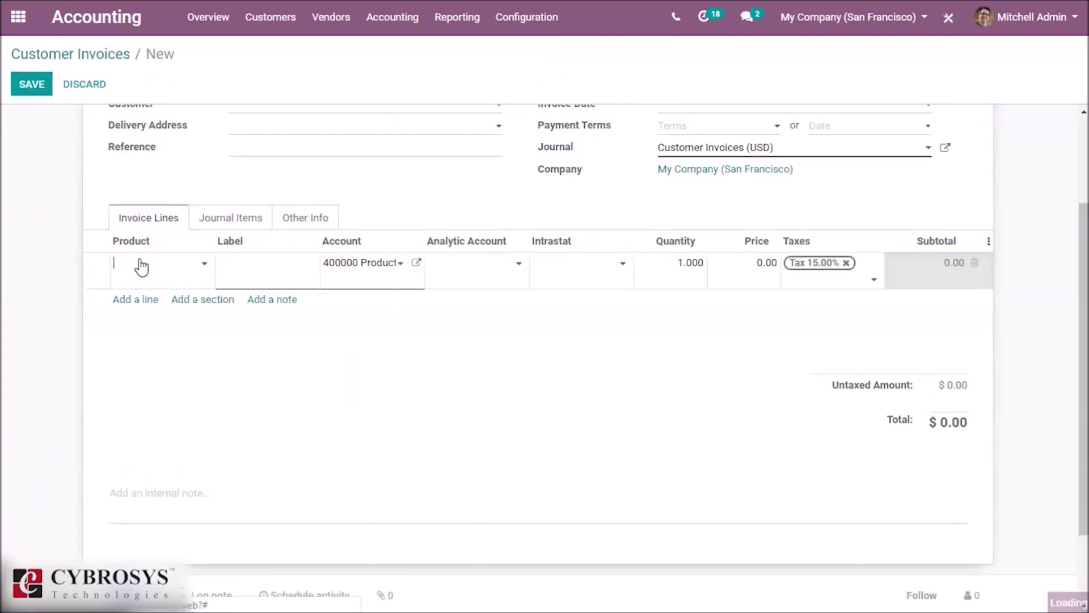
click(128, 262)
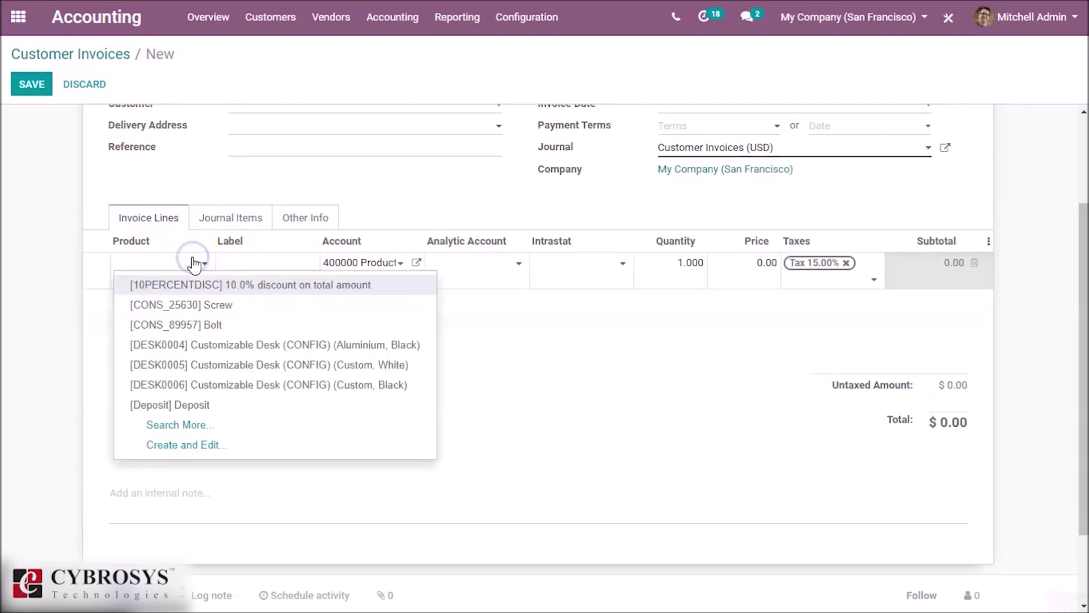
click(272, 346)
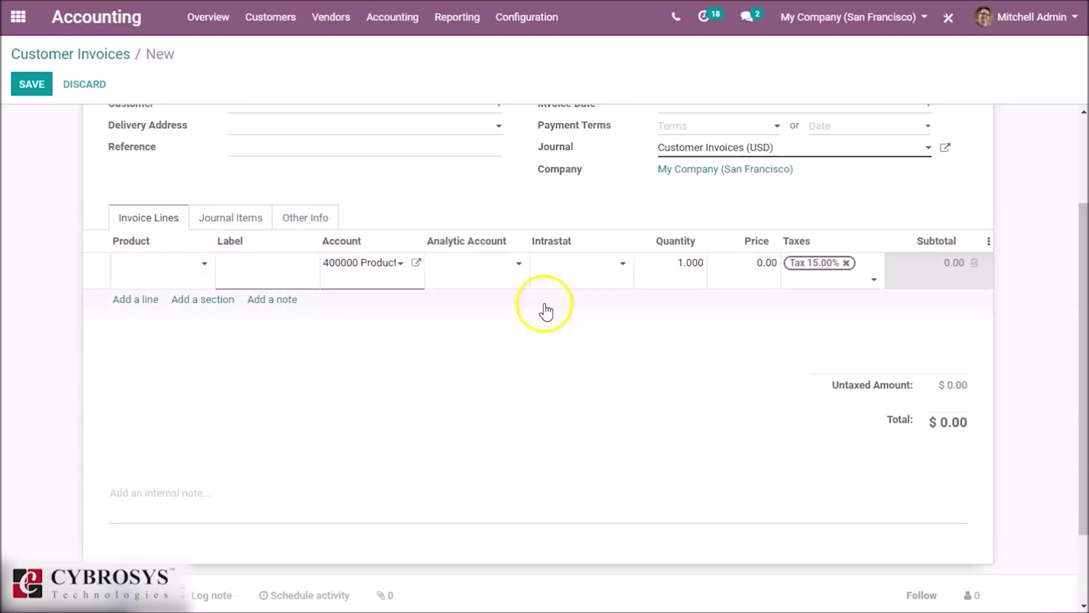
click(766, 264)
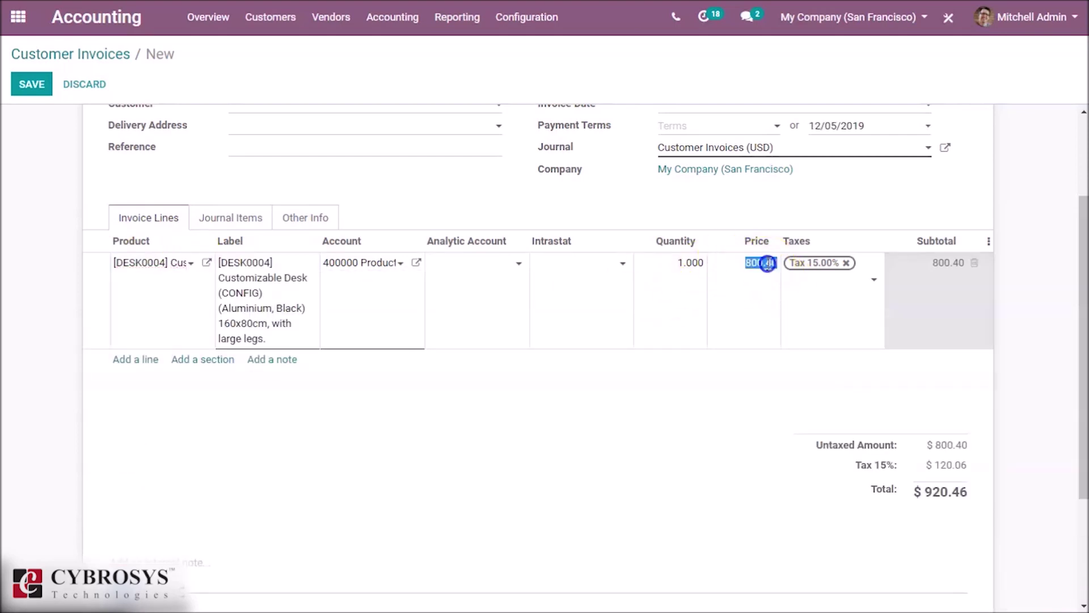
text(1)
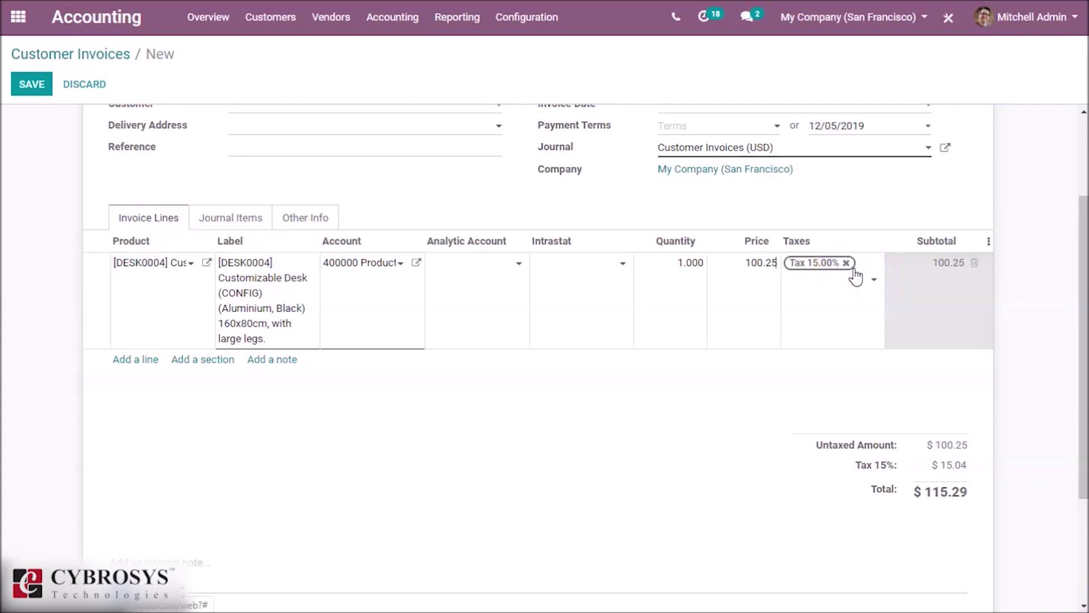
- Replace the desk line's 15% tax with Tax5%
click(846, 263)
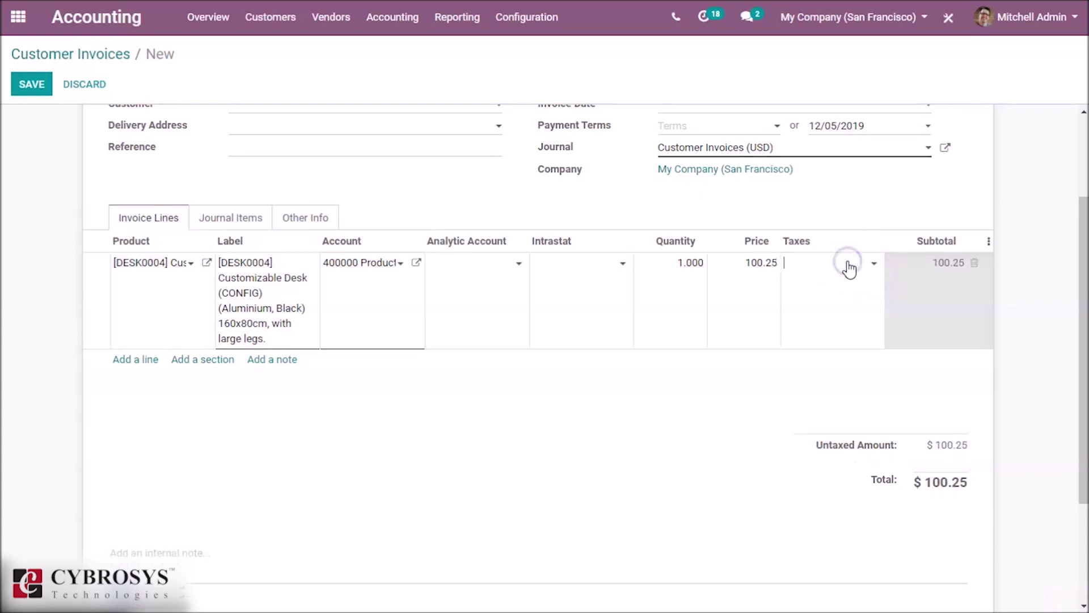
click(847, 267)
click(841, 306)
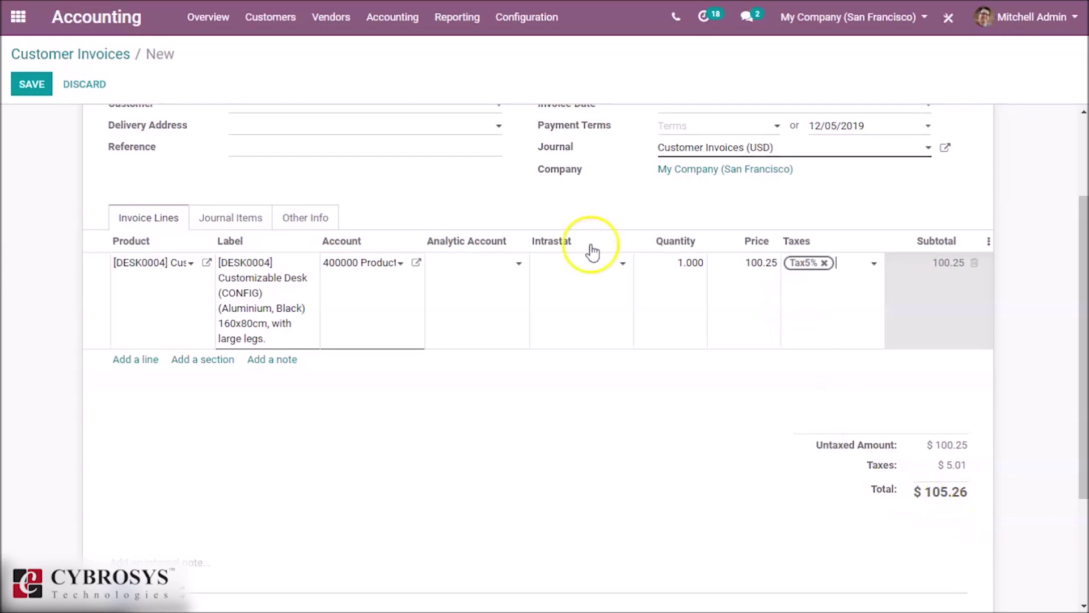
- Set the invoice's cash rounding method to "rounding 0.10"
click(332, 220)
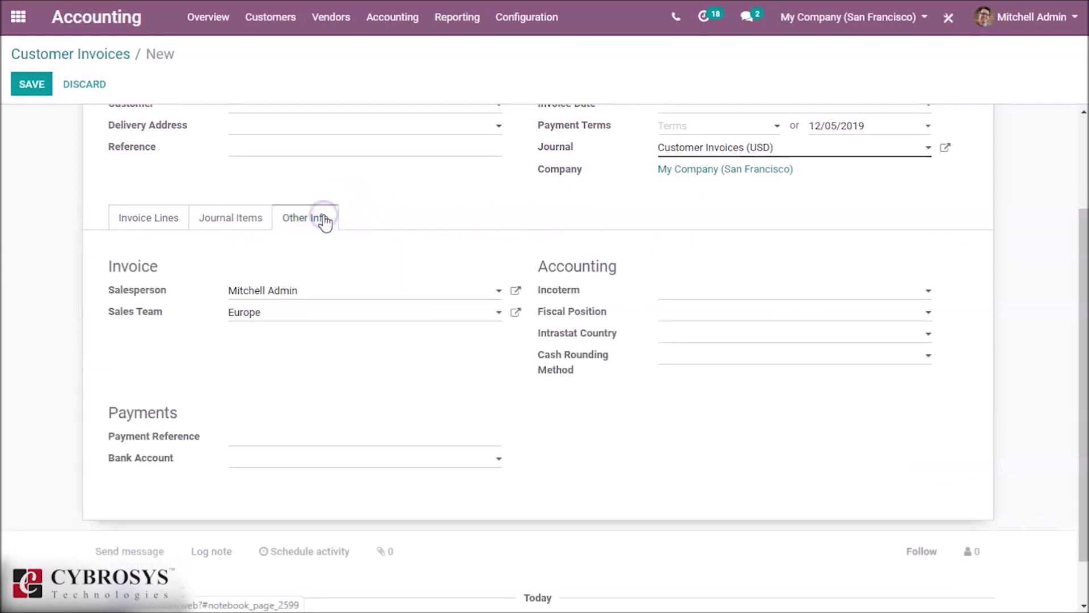
click(733, 361)
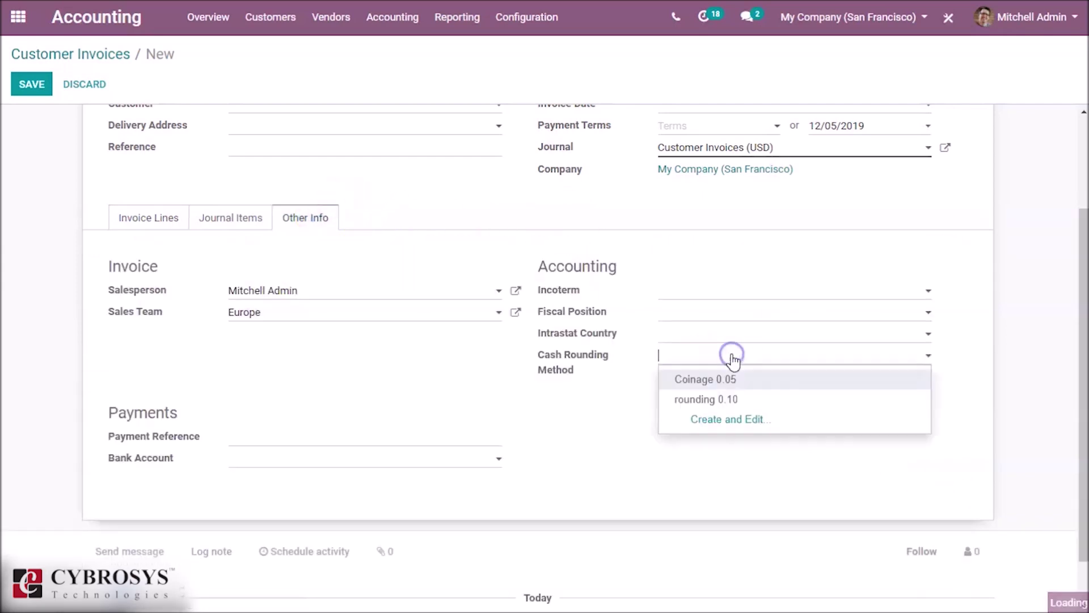
click(738, 399)
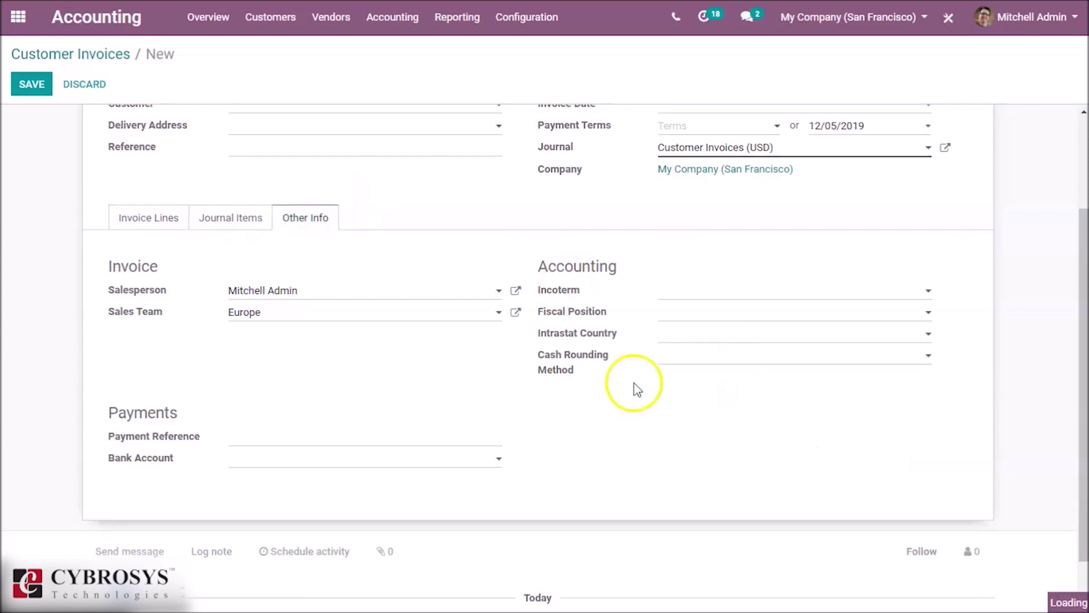
- Return to the draft invoice's lines and check the taxes and total with cash rounding applied
click(146, 215)
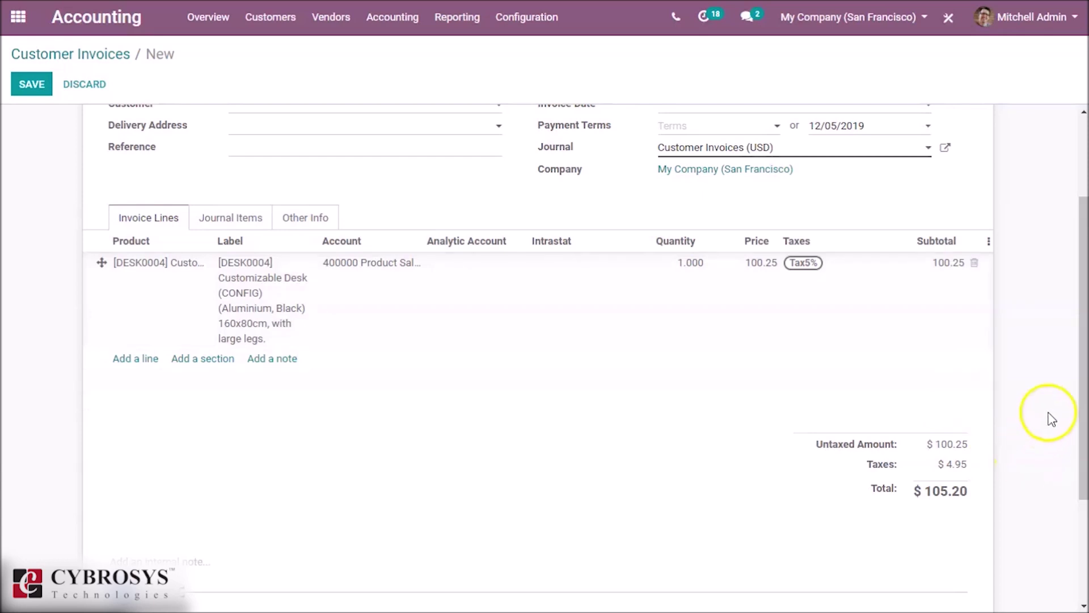
drag(1081, 412, 1071, 365)
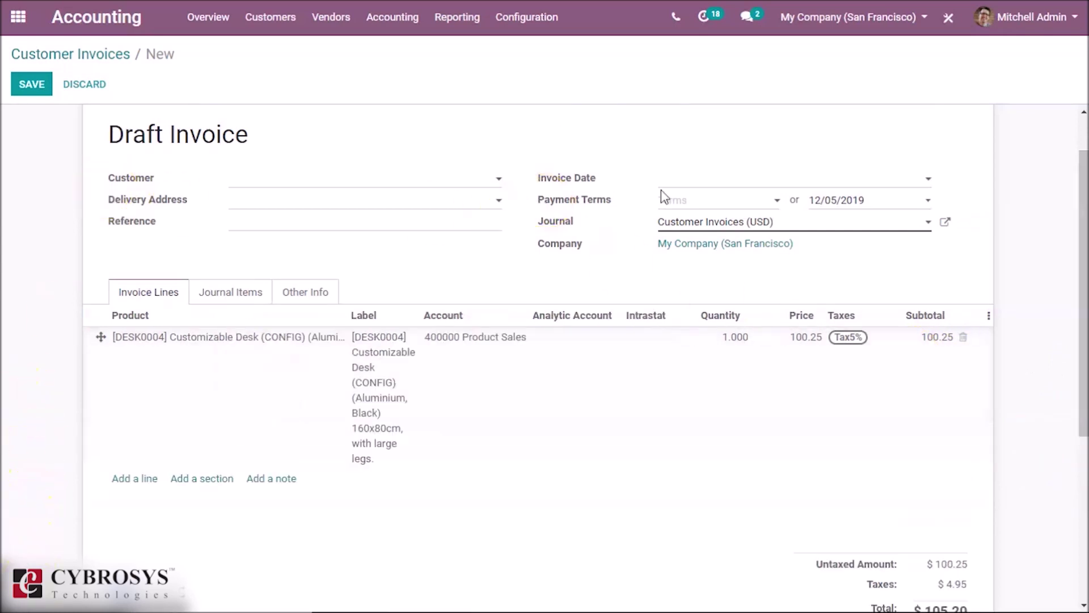
- Discard the unsaved invoice and open the "rounding 0.10" cash rounding record for editing
click(535, 25)
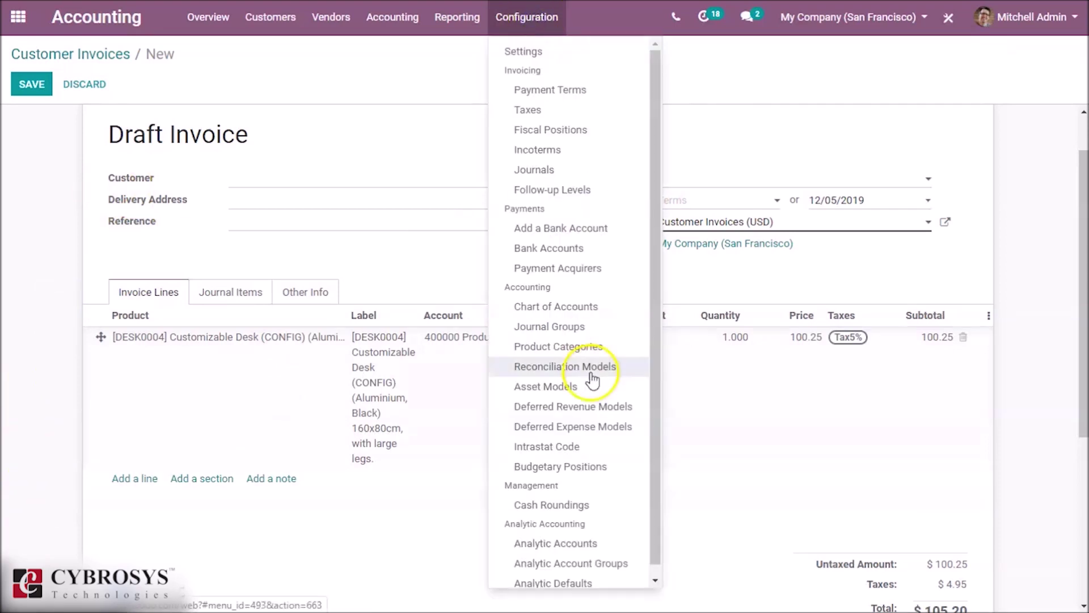
click(574, 505)
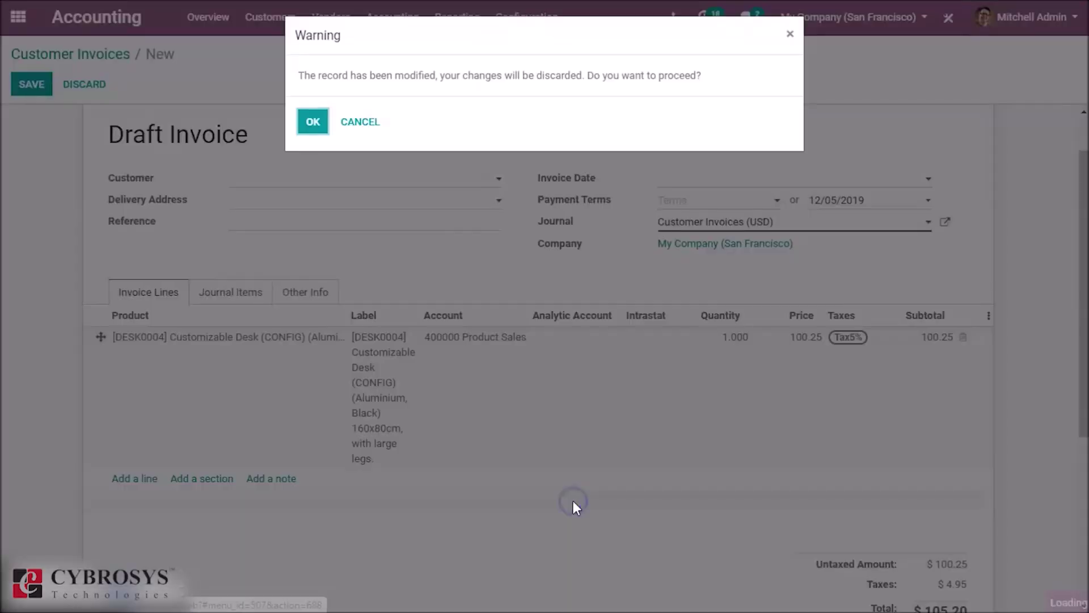
click(313, 122)
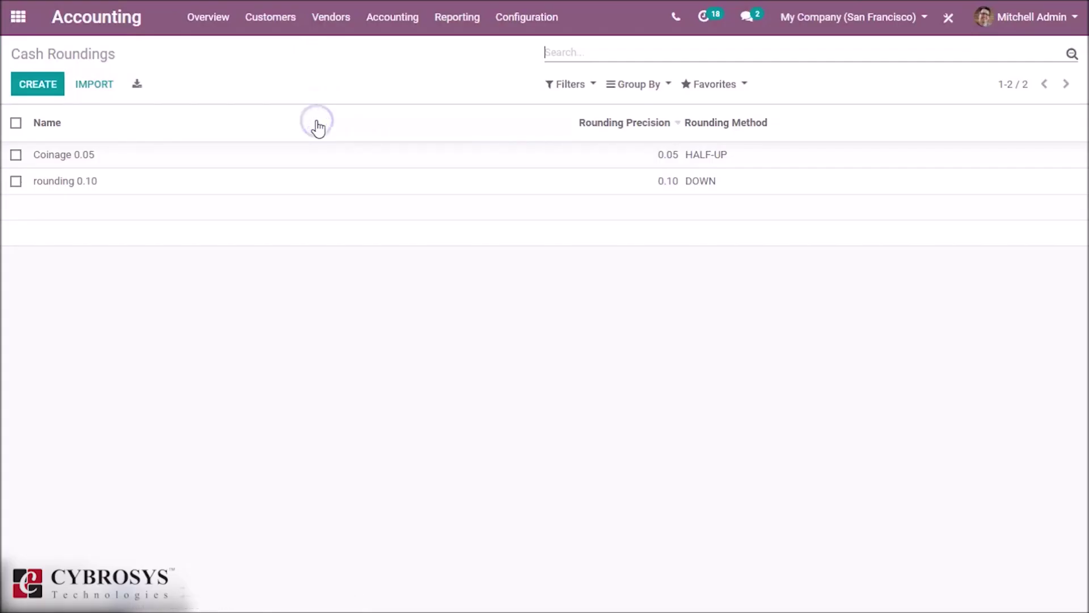
click(207, 180)
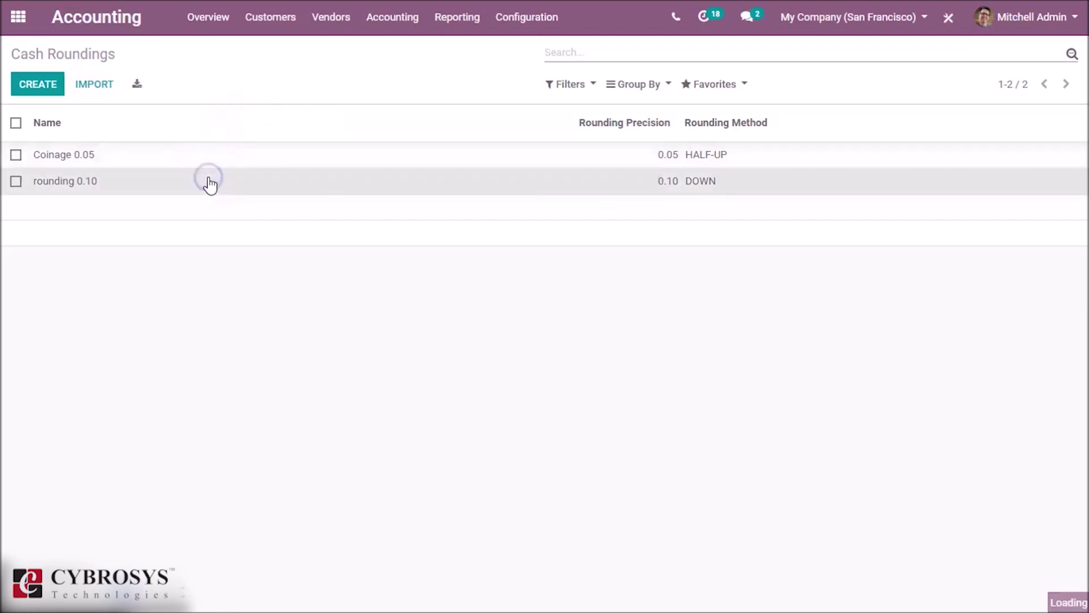
click(35, 83)
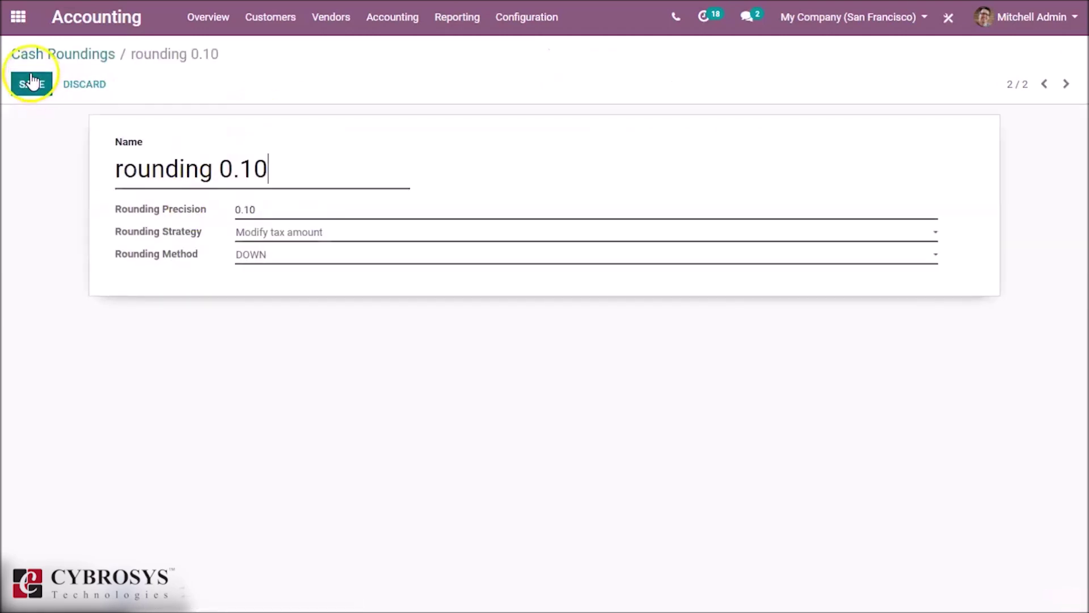
- Examine the rounding method options available for the "rounding 0.10" record
click(283, 259)
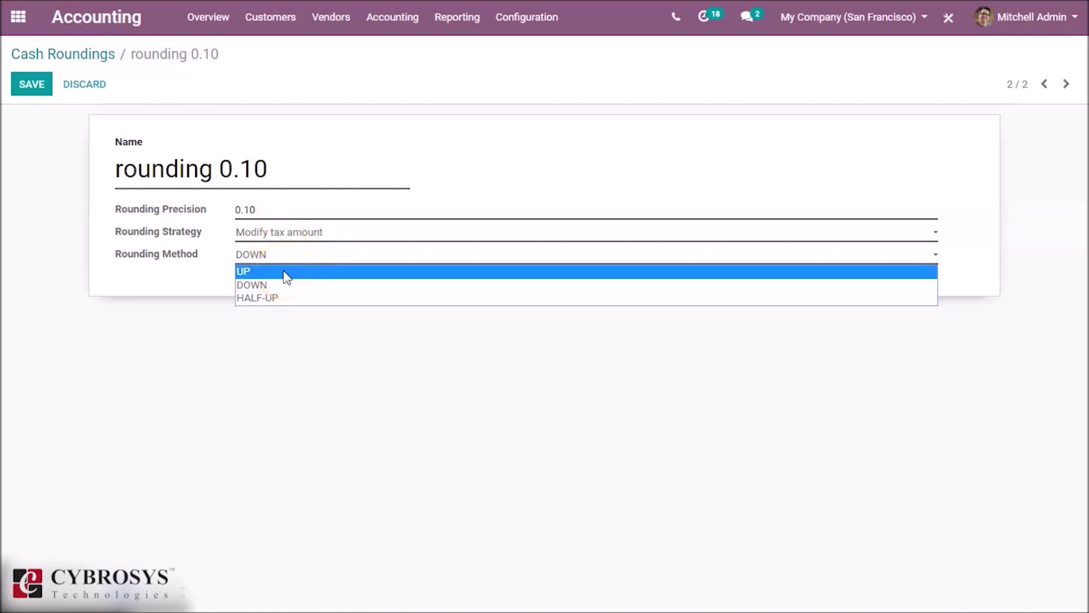
key(Escape)
click(285, 273)
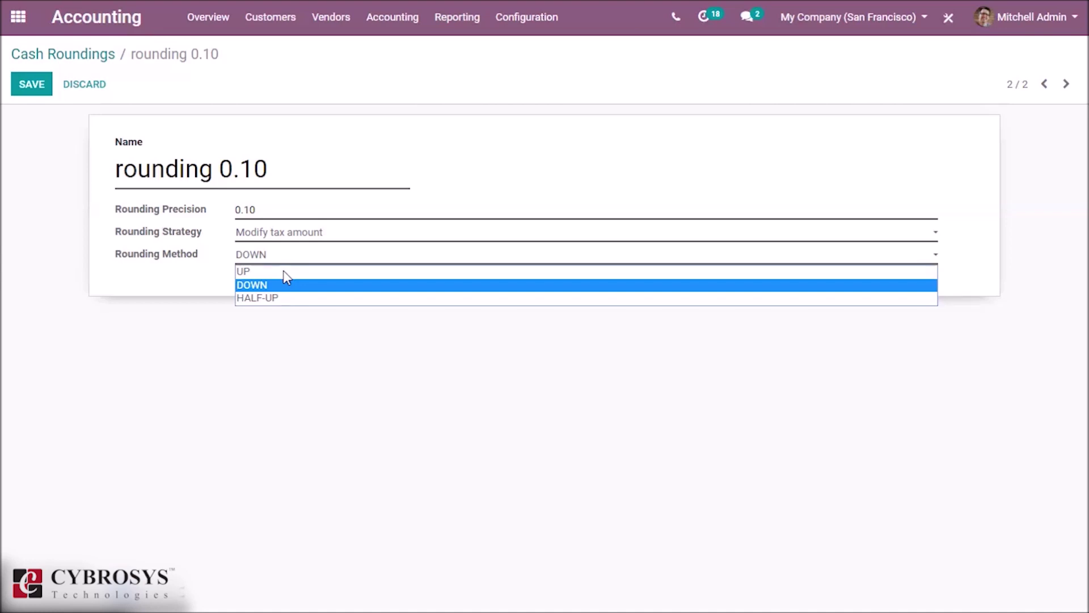
click(319, 265)
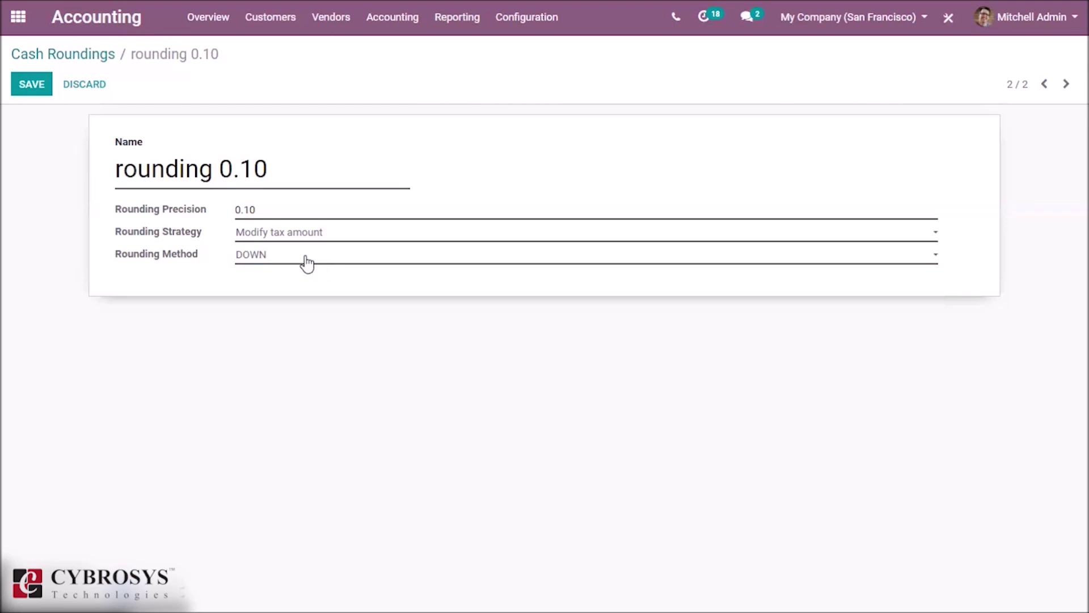
click(255, 275)
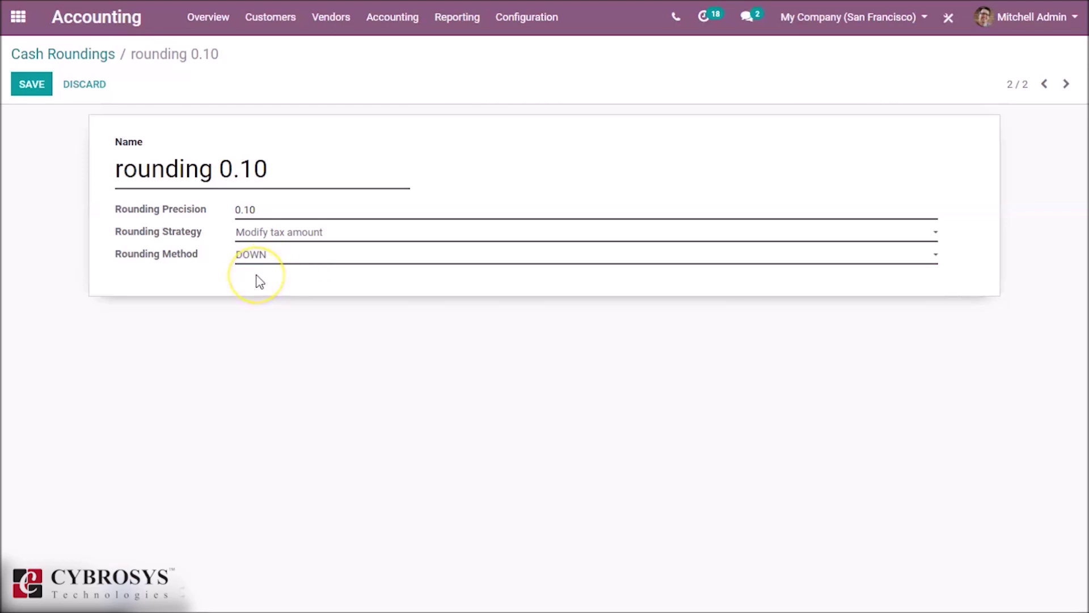
click(129, 427)
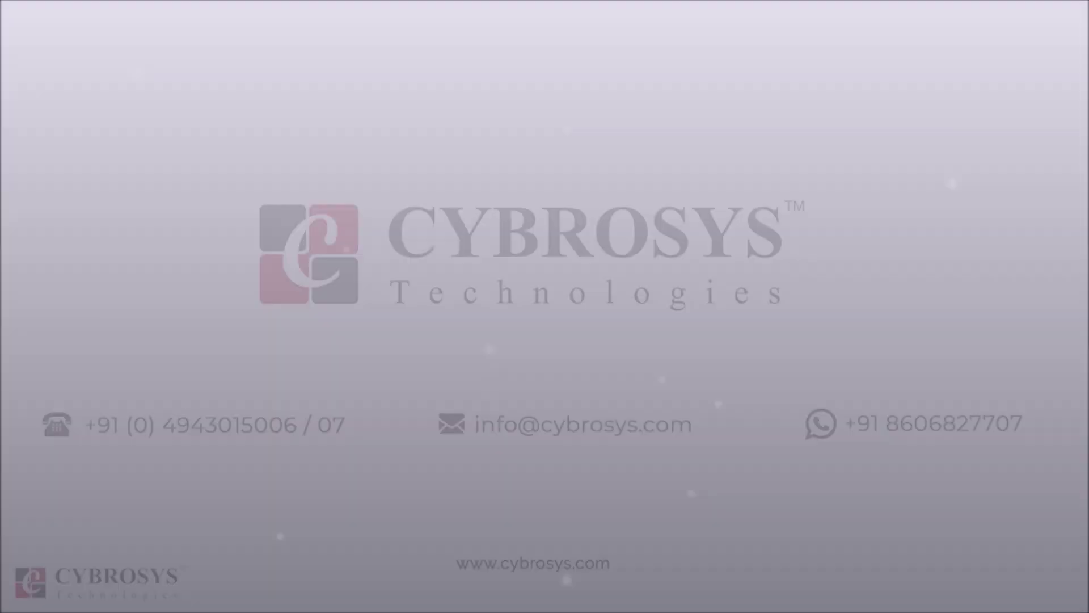